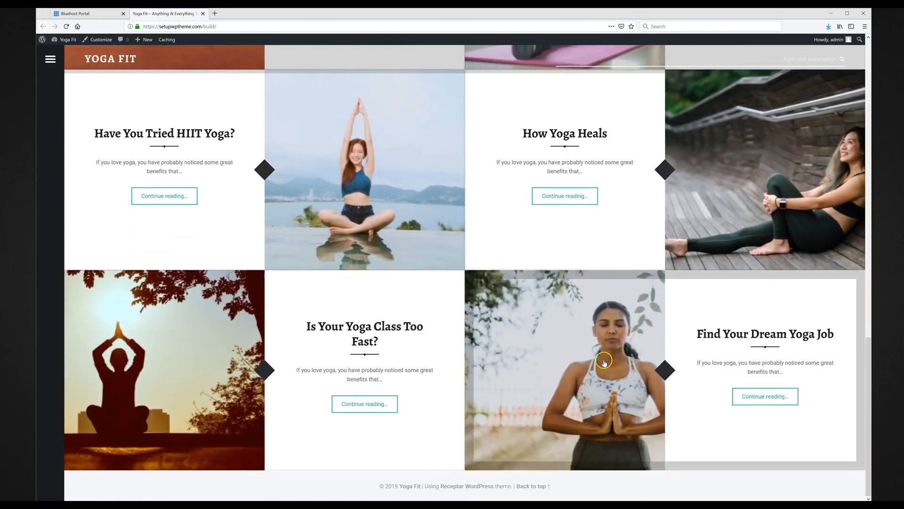
# Step: Look through the Yoga Fit example site's post grid and the popular WordPress themes on the Add Themes page
pyautogui.scroll(9, 605, 362)
pyautogui.scroll(7, 605, 362)
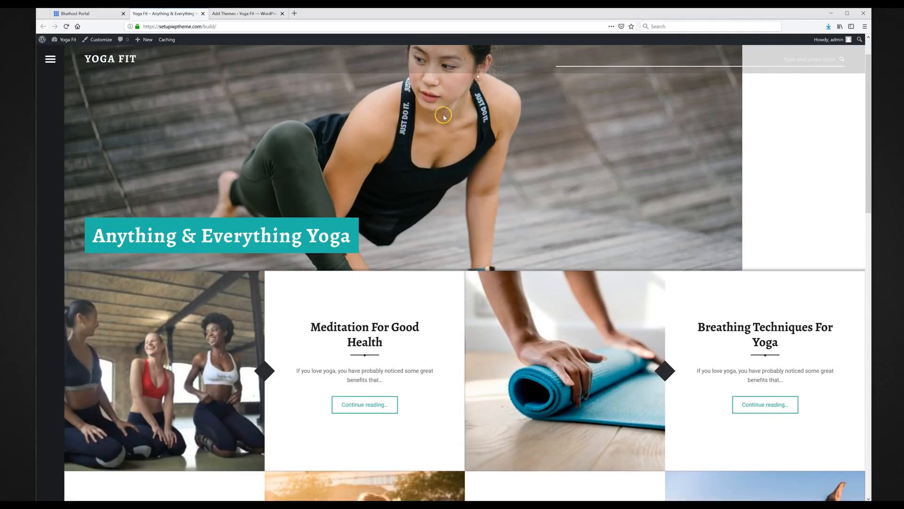
pyautogui.click(254, 18)
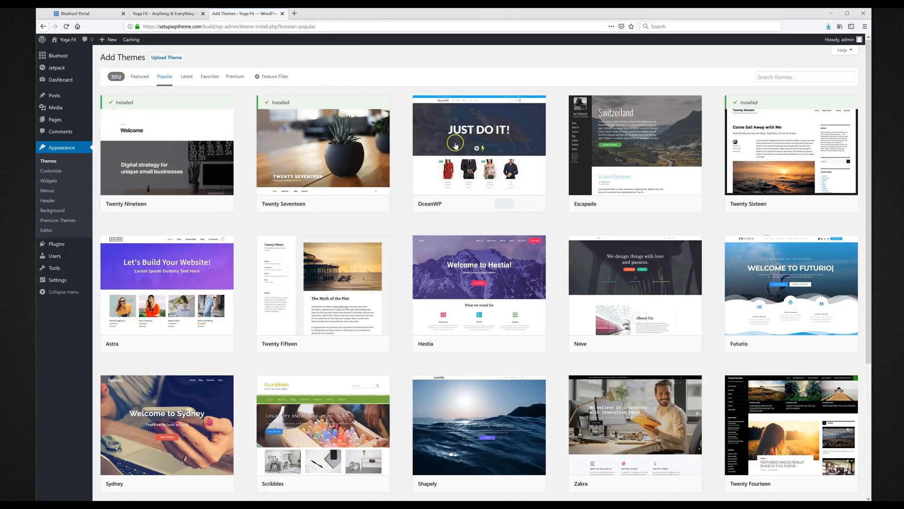
pyautogui.scroll(-3, 471, 245)
pyautogui.scroll(-2, 466, 222)
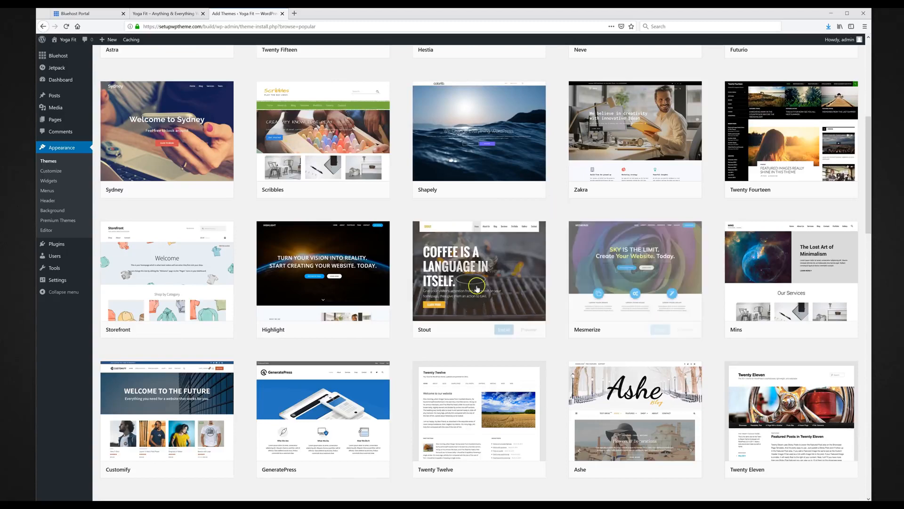
pyautogui.click(166, 14)
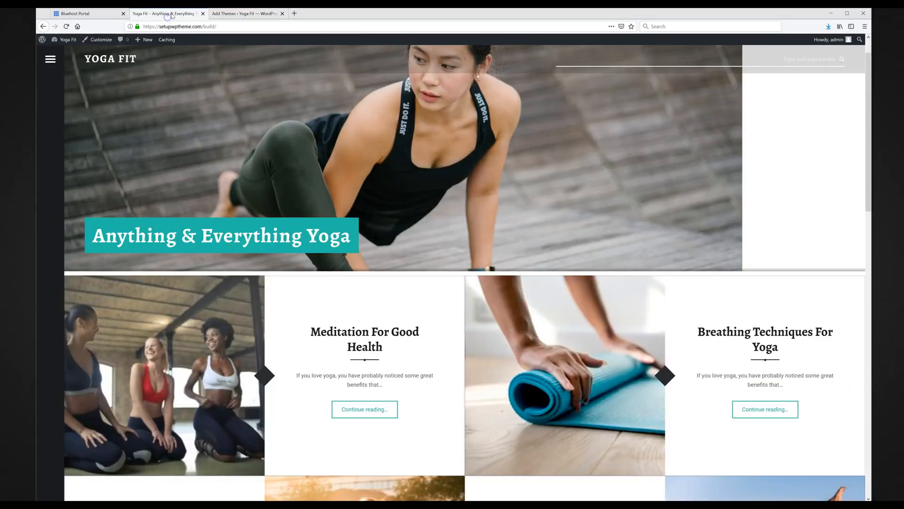
pyautogui.scroll(-9, 367, 271)
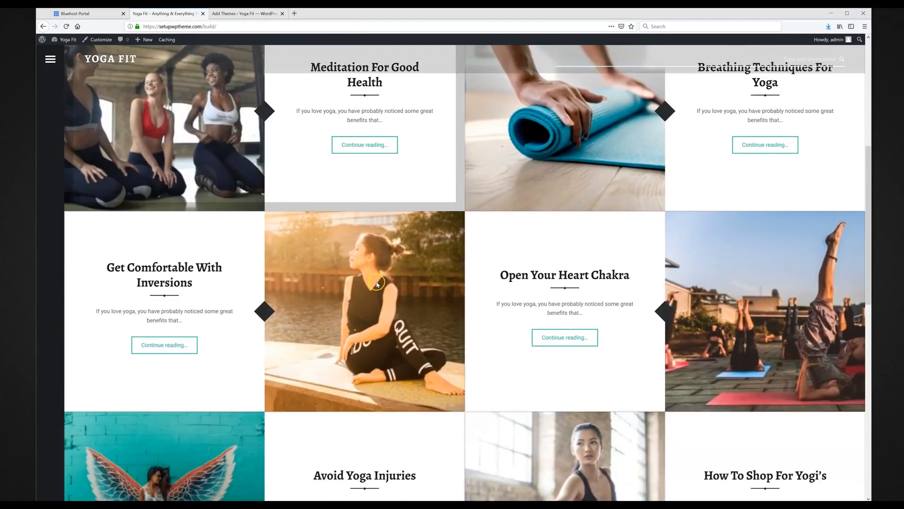
pyautogui.scroll(-2, 377, 284)
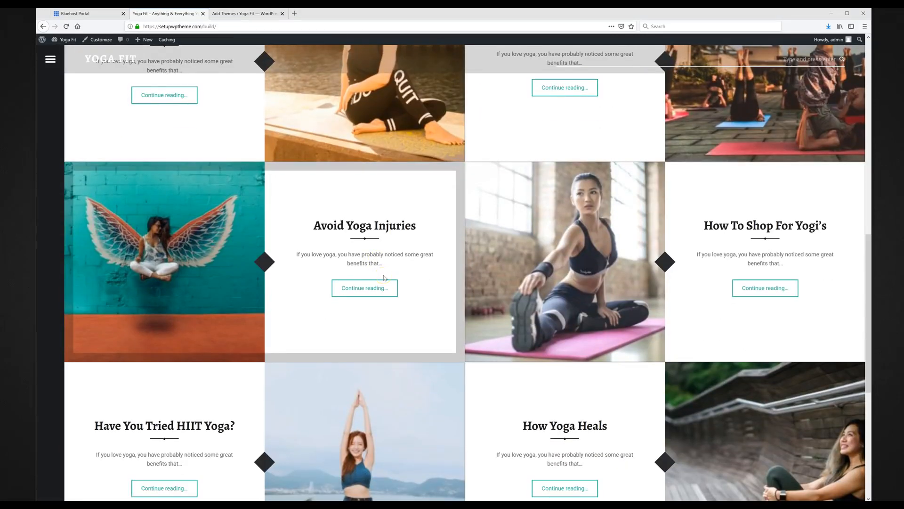
pyautogui.click(416, 240)
pyautogui.scroll(-5, 416, 240)
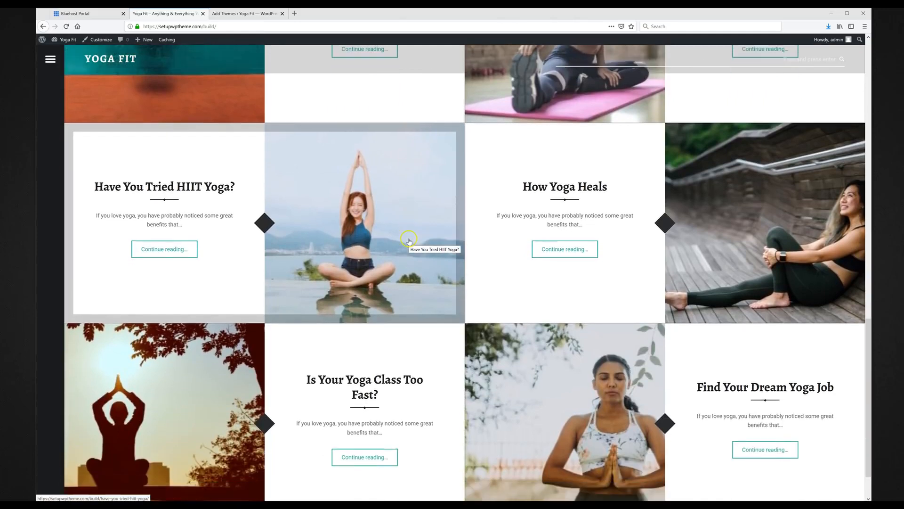
pyautogui.scroll(-1, 409, 241)
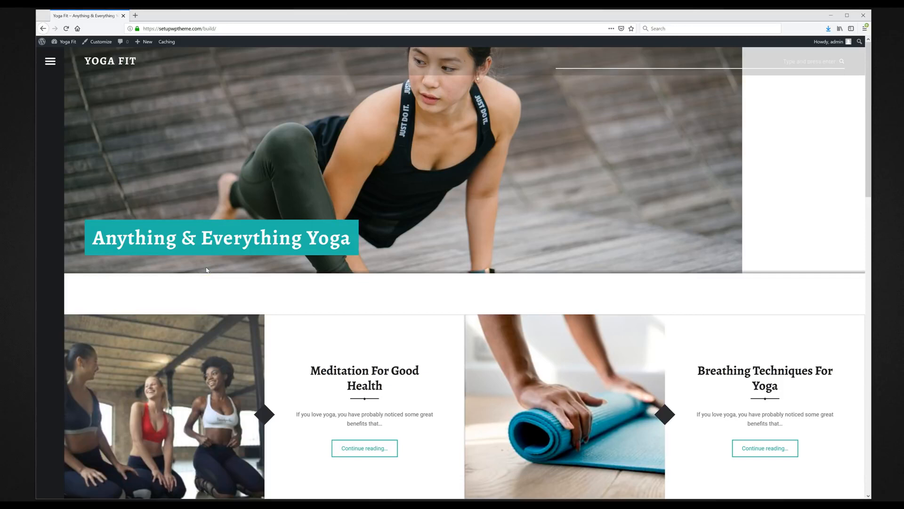
# Step: Open createwpsite.com/promo-codes in a new tab and follow the Bluehost Coupon offer
pyautogui.click(213, 266)
pyautogui.hotkey('ctrl', 't')
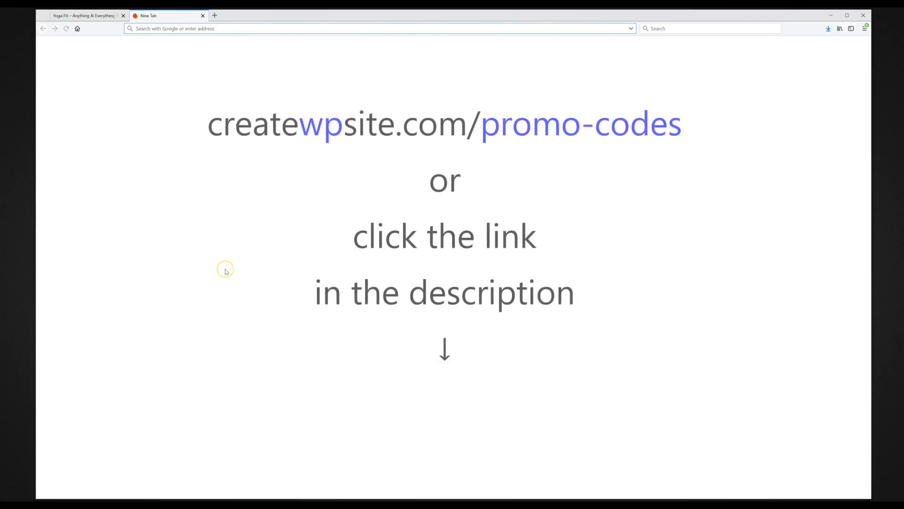
pyautogui.write('createwpsite.com/promo-codes')
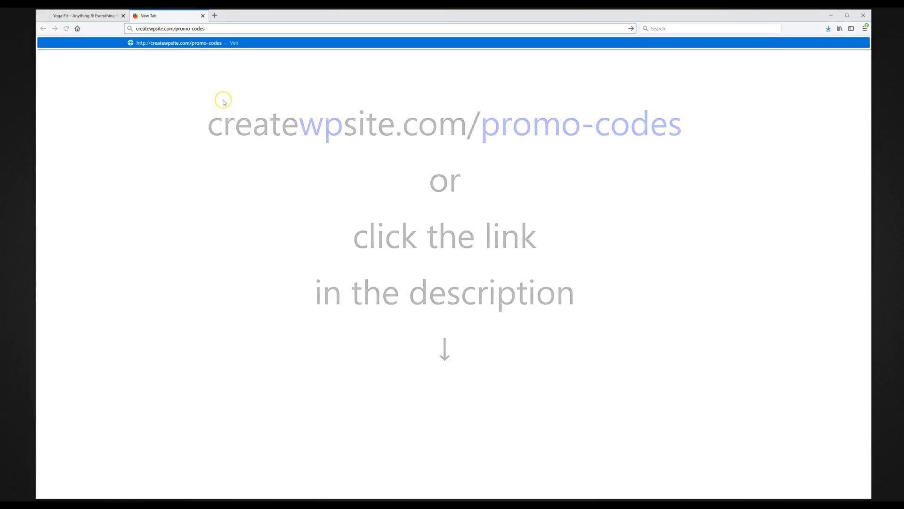
pyautogui.press('Return')
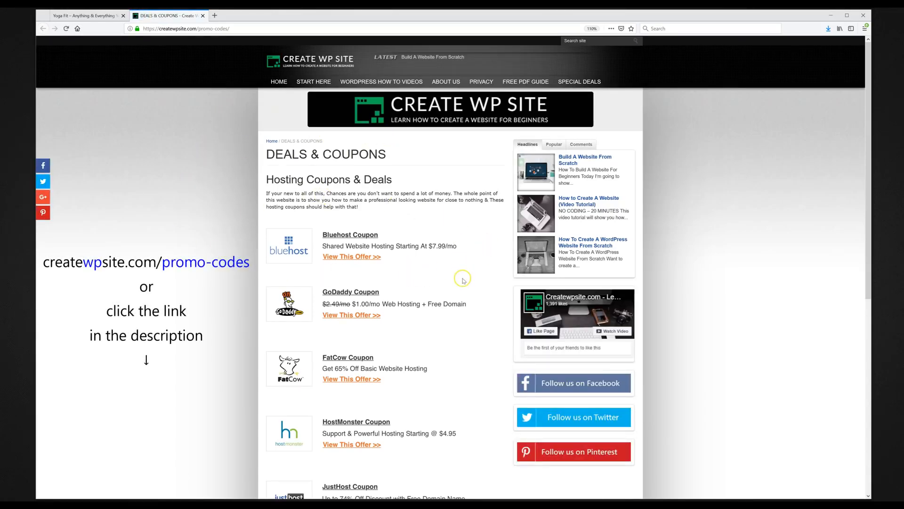
pyautogui.click(355, 238)
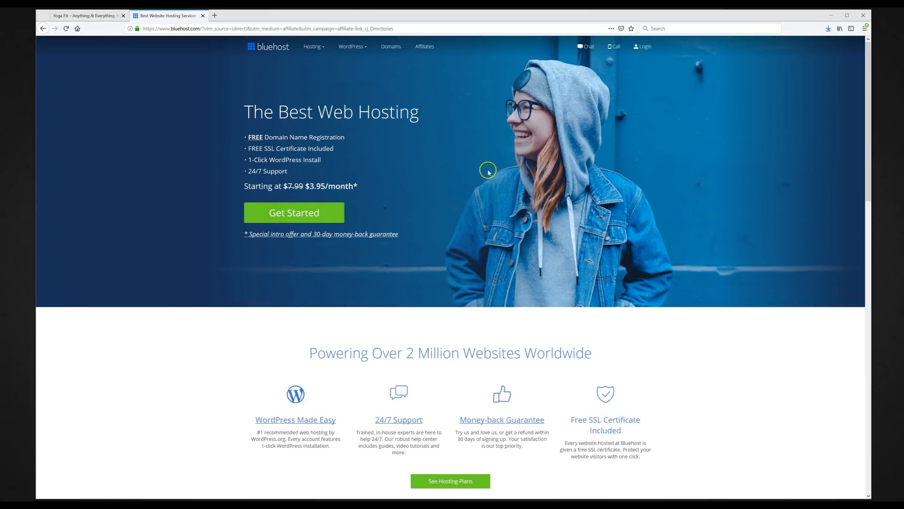
# Step: Start the hosting signup with the basic plan and register the new domain movementandtraining.com
pyautogui.click(301, 218)
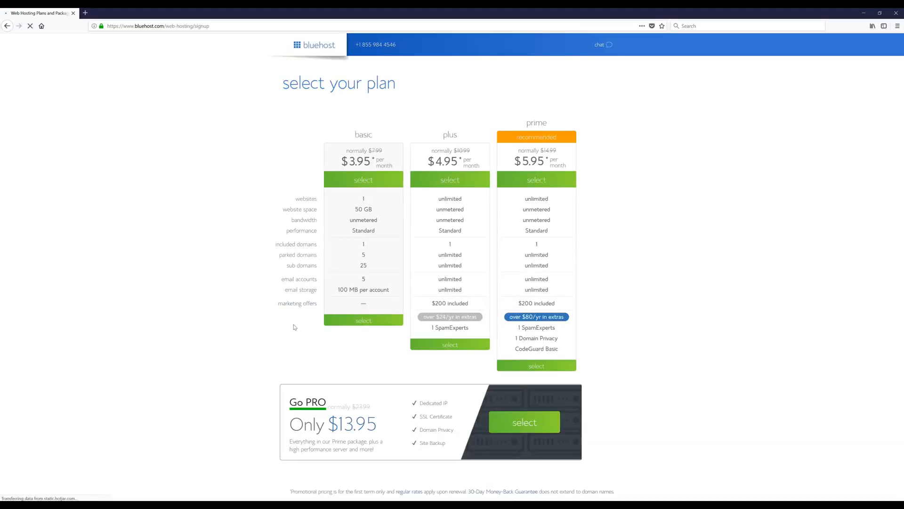
pyautogui.click(368, 320)
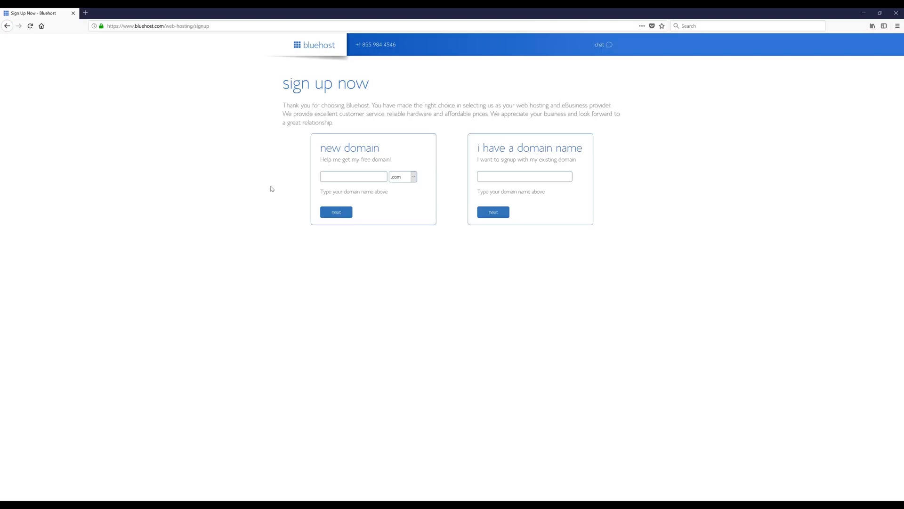
pyautogui.write('movementandtraining')
pyautogui.click(341, 217)
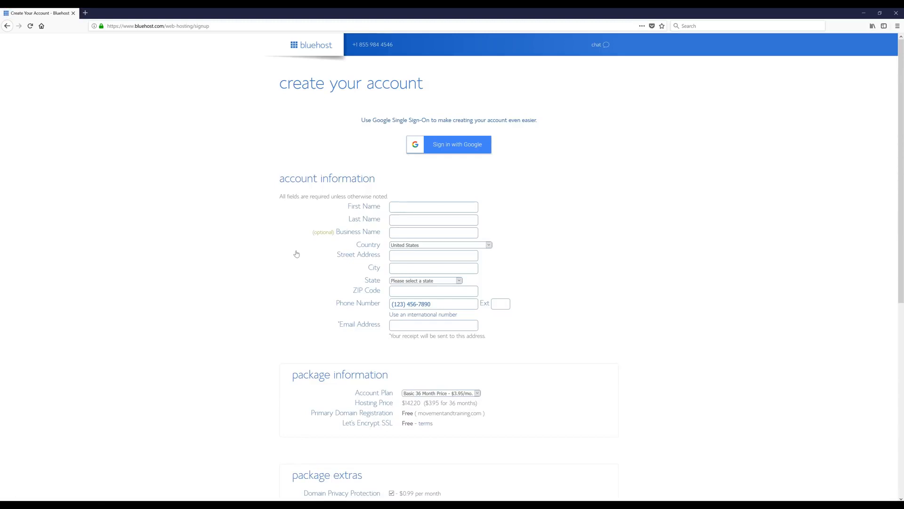
# Step: Deselect Domain Privacy Protection, SiteLock Security - Find and Codeguard Basic in the package extras
pyautogui.scroll(-5, 237, 231)
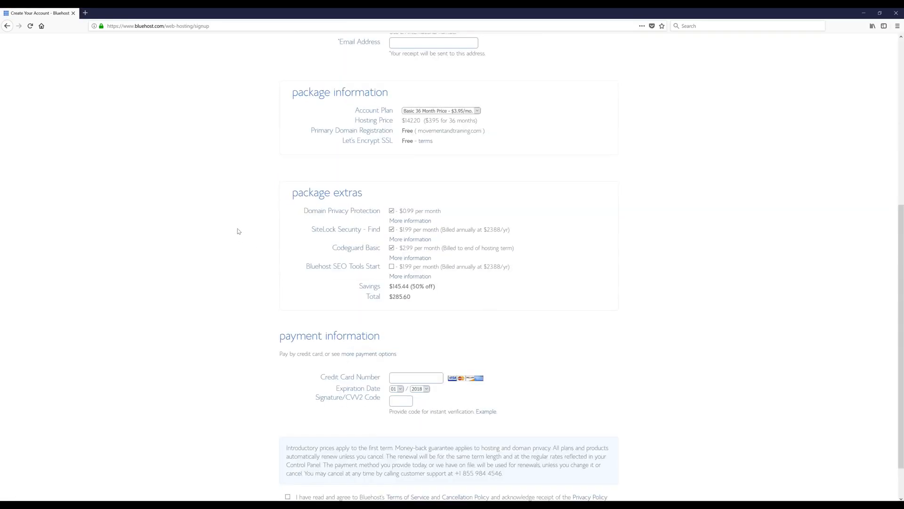
pyautogui.scroll(-1, 237, 230)
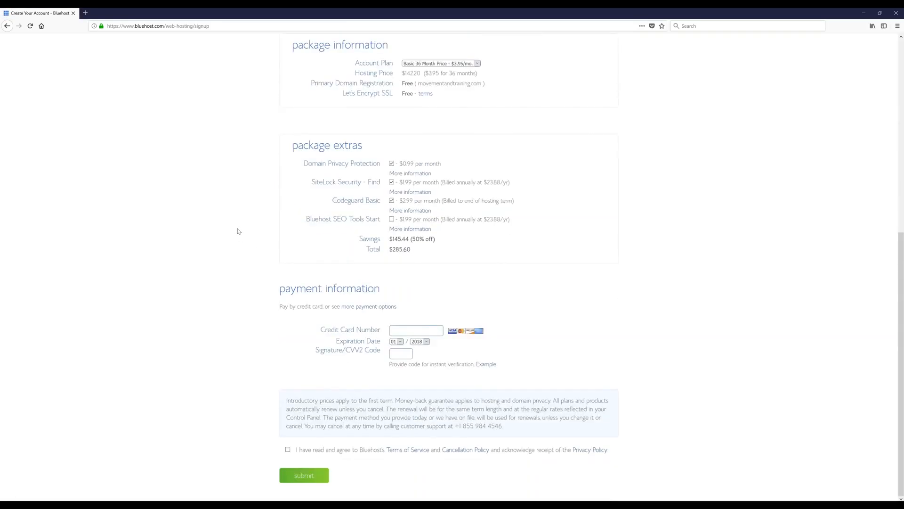
pyautogui.click(391, 163)
pyautogui.click(394, 183)
pyautogui.click(504, 314)
pyautogui.click(392, 200)
# Step: Set the account plan to Basic 12 Month Price at $5.95/mo
pyautogui.scroll(4, 227, 350)
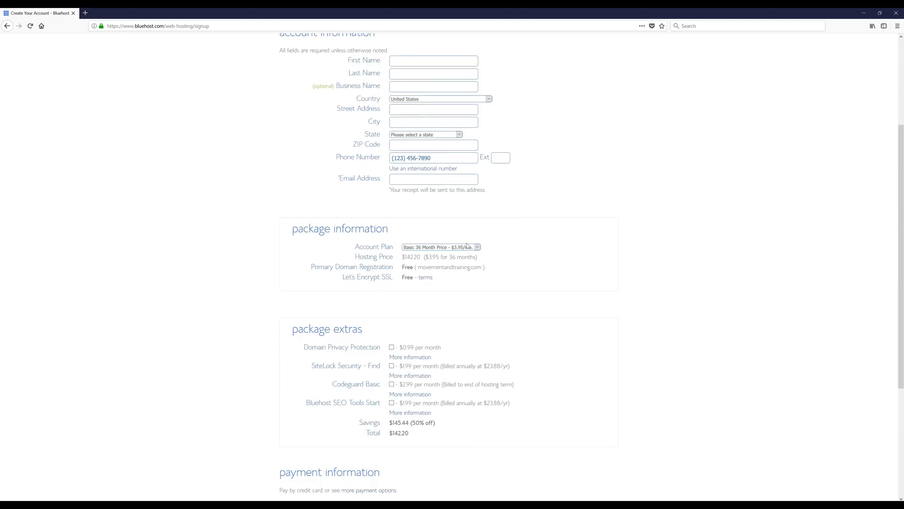
pyautogui.click(471, 247)
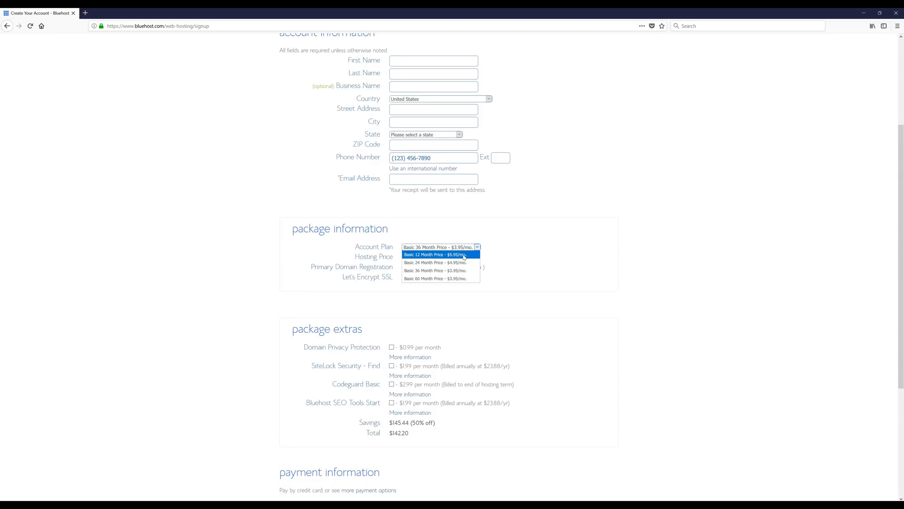
pyautogui.click(465, 256)
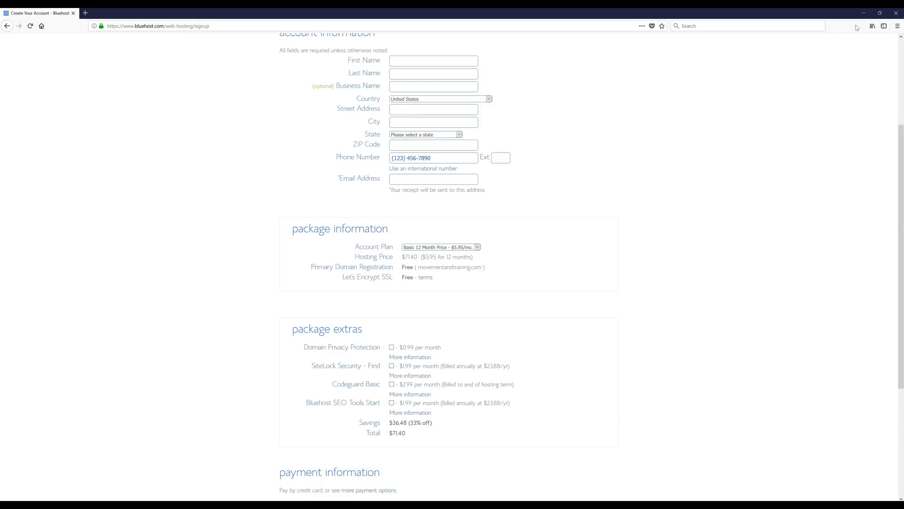
# Step: Claim the special sign-up offer savings and deselect Domain Privacy Protection, SiteLock Security - Find and Codeguard Basic
pyautogui.moveTo(902, 13)
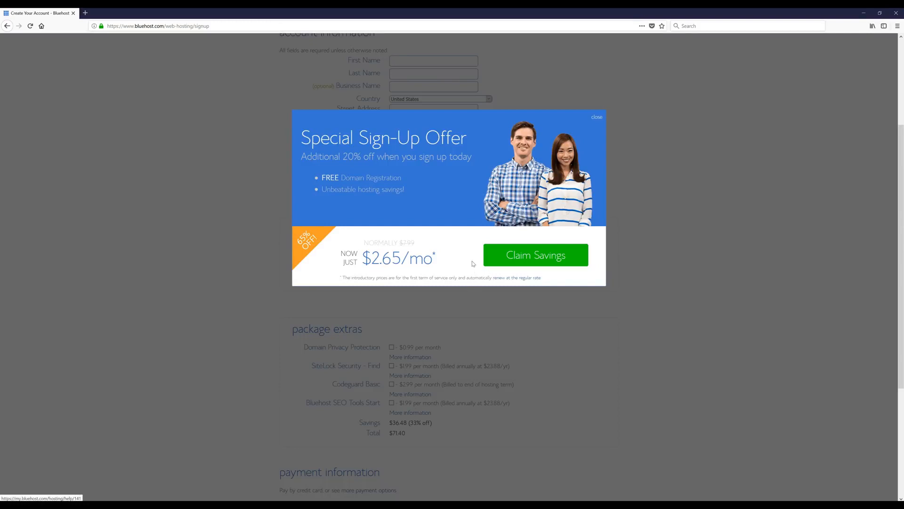
pyautogui.click(541, 263)
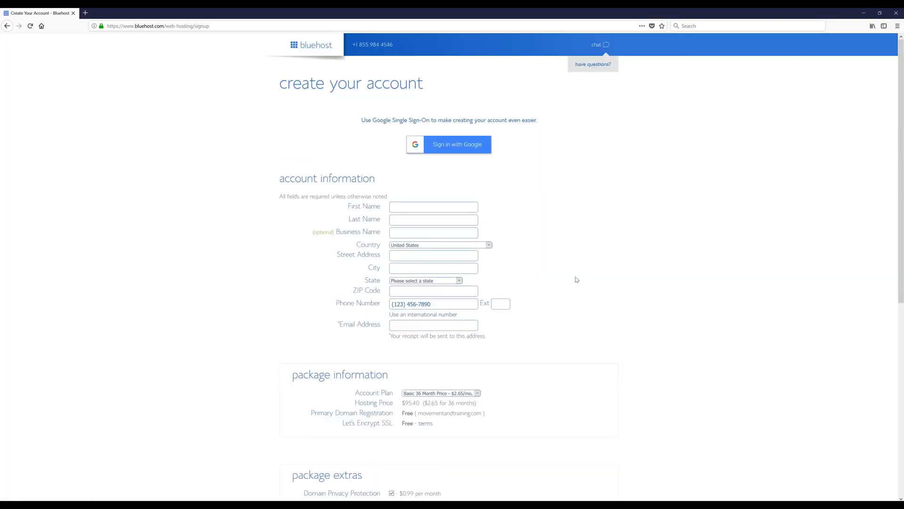
pyautogui.scroll(-3, 575, 281)
pyautogui.scroll(-6, 575, 281)
pyautogui.click(391, 163)
pyautogui.click(391, 182)
pyautogui.click(392, 201)
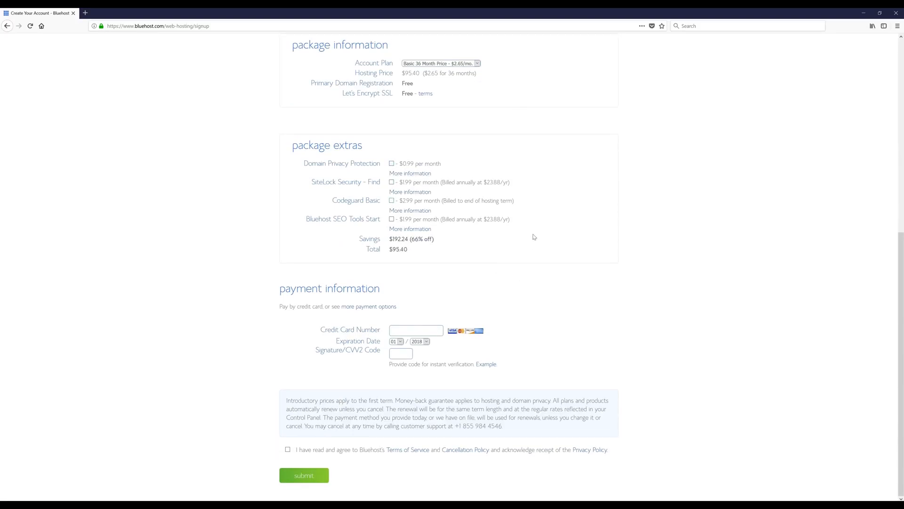
# Step: Change the account plan to the discounted Basic 12 Month Price at $4.95/mo
pyautogui.scroll(1, 532, 212)
pyautogui.scroll(2, 532, 211)
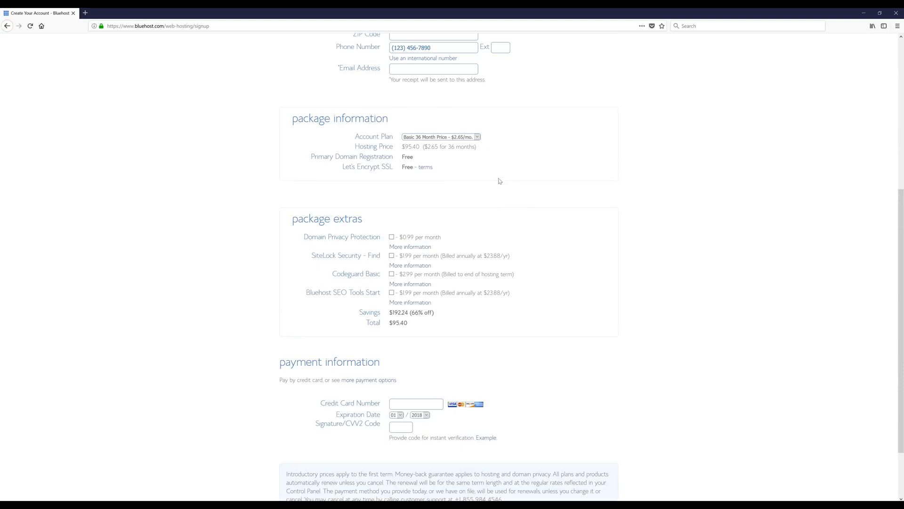
pyautogui.click(455, 137)
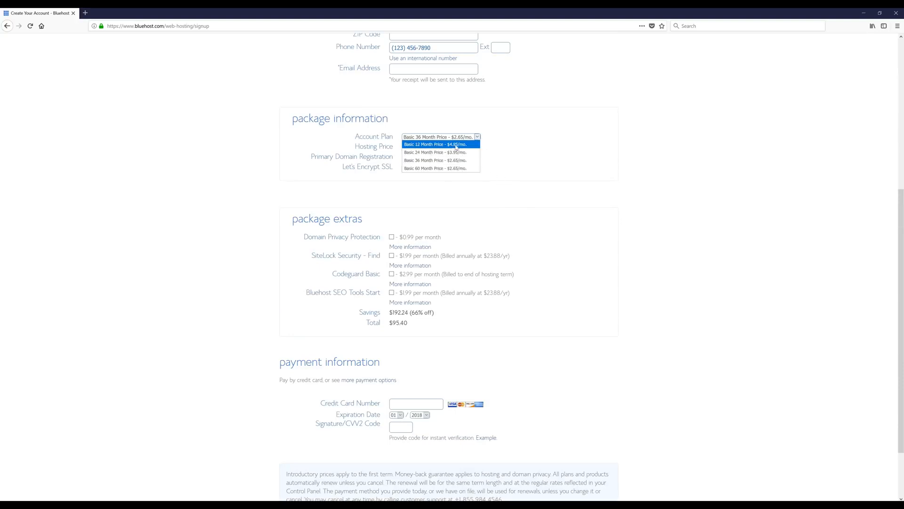
pyautogui.click(455, 145)
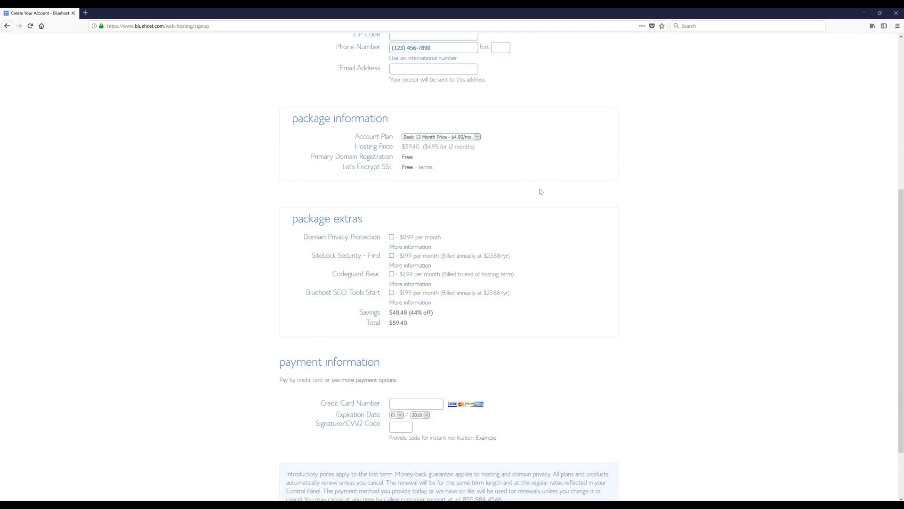
# Step: Review the completed account, package and payment sections, and submit the hosting order
pyautogui.scroll(-1, 540, 192)
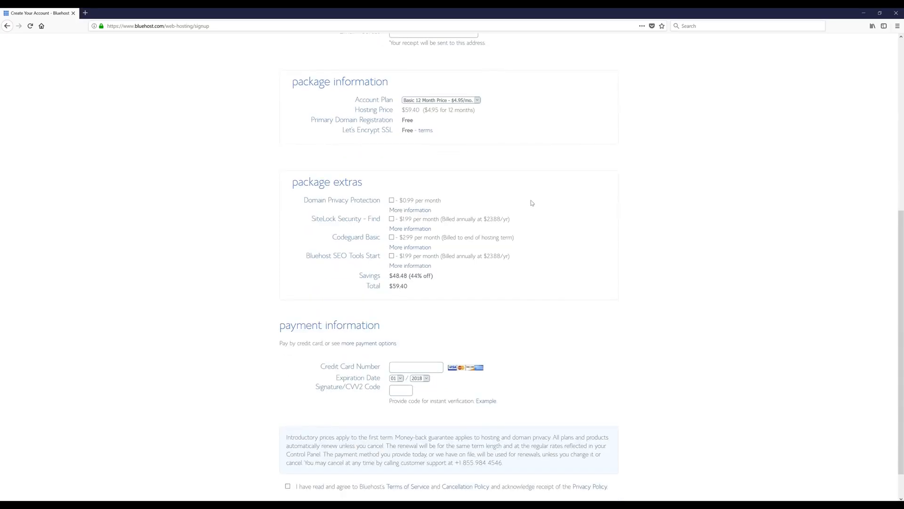
pyautogui.scroll(6, 530, 222)
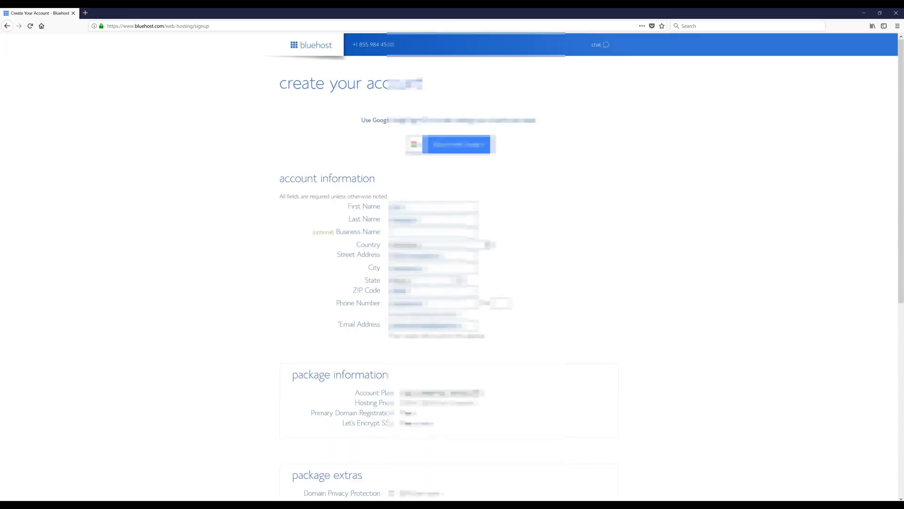
pyautogui.scroll(-7, 452, 266)
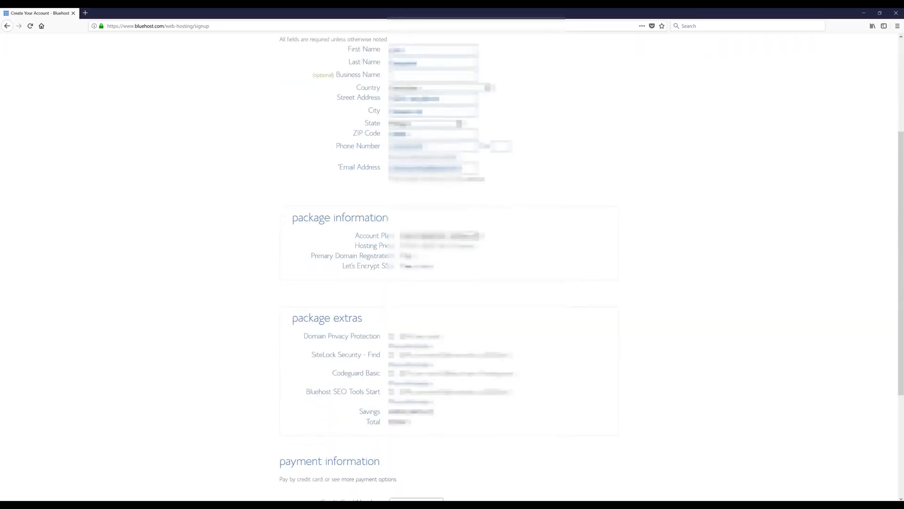
pyautogui.scroll(-1, 452, 266)
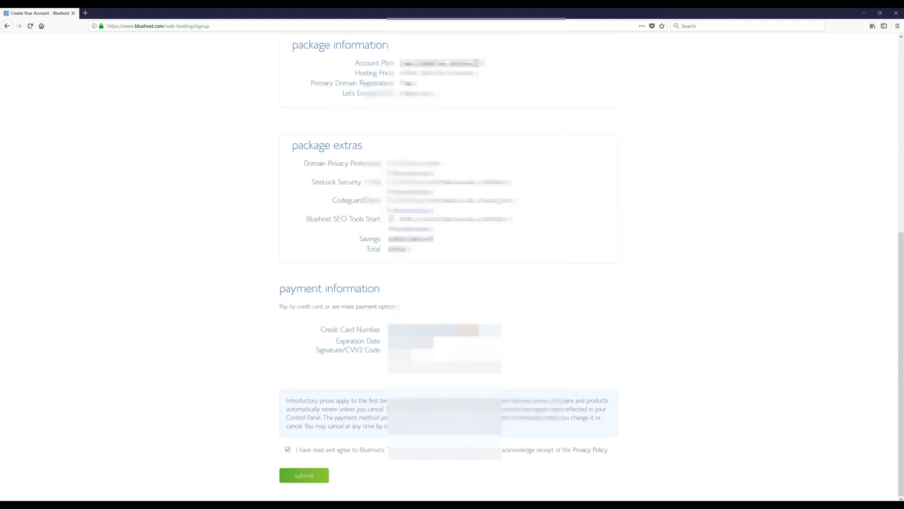
pyautogui.click(304, 475)
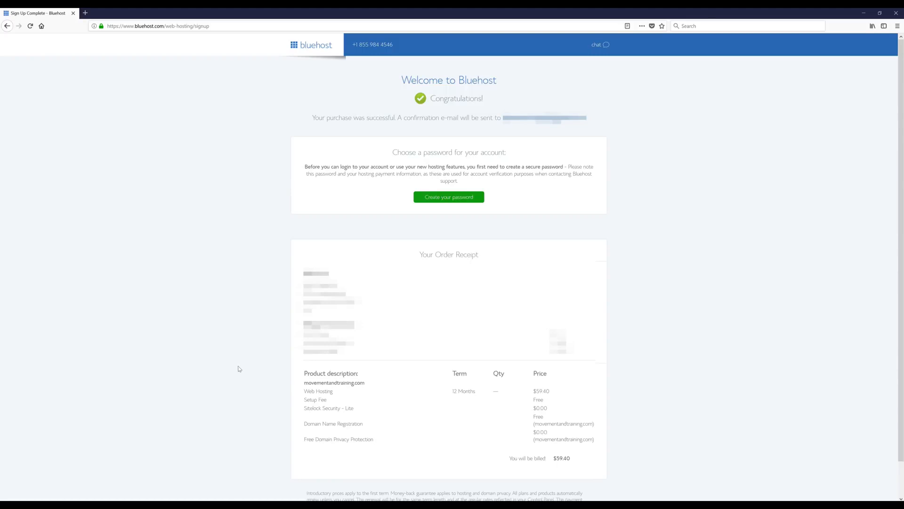
# Step: Open gmail.com in a new tab and verify the contact e-mail through Bluehost's WHOIS verification message for movementandtraining.com
pyautogui.click(90, 16)
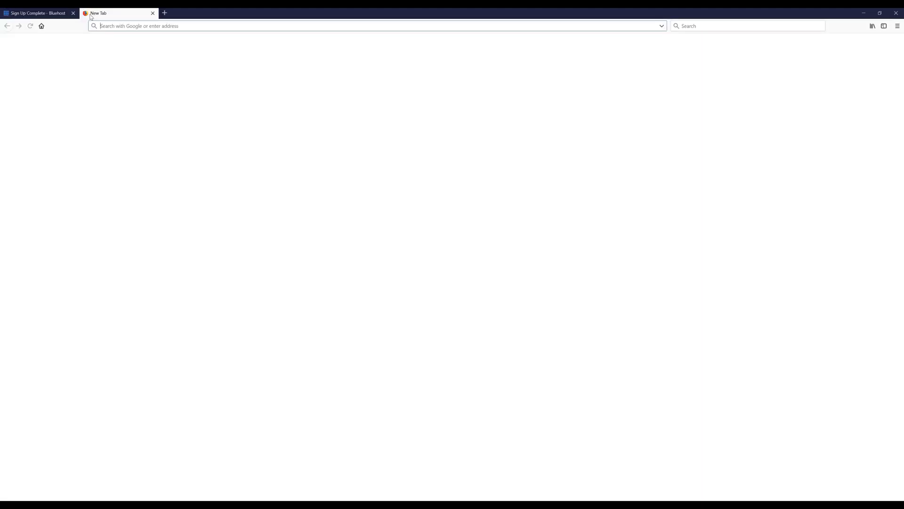
pyautogui.write('gmail.com')
pyautogui.press('Return')
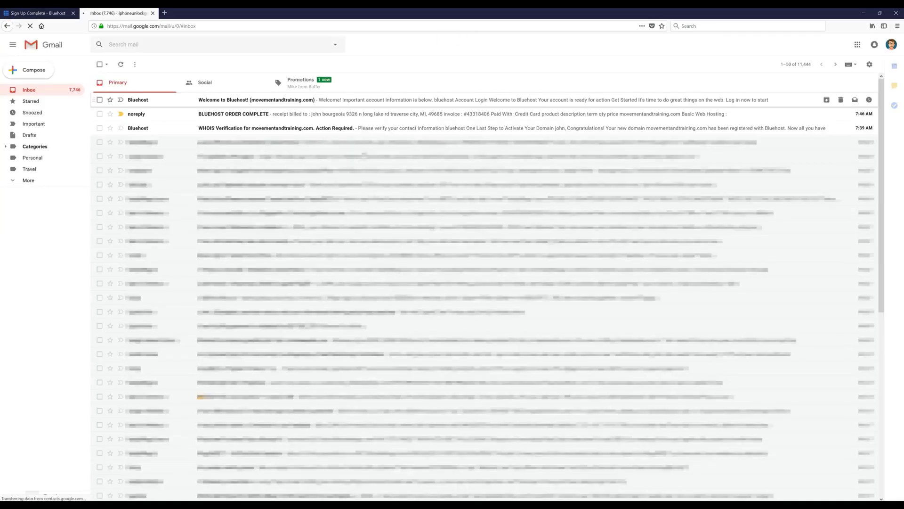
pyautogui.click(263, 130)
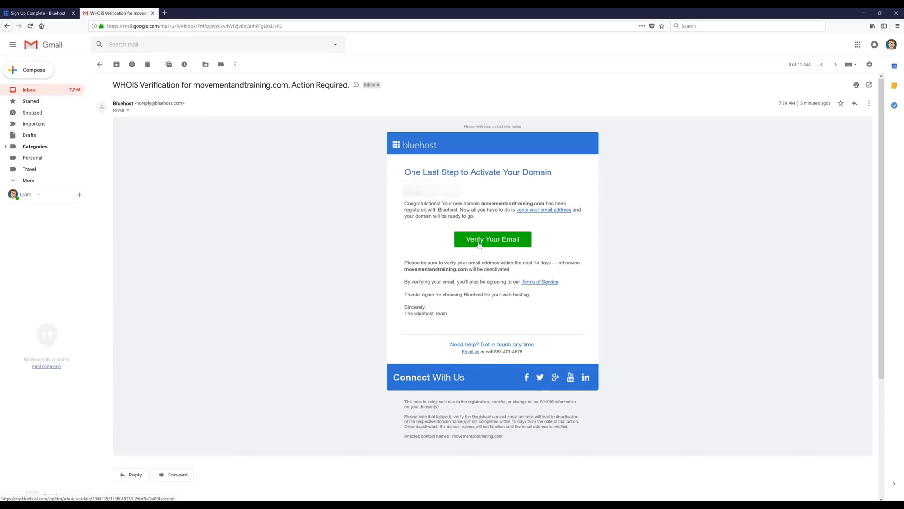
pyautogui.click(478, 245)
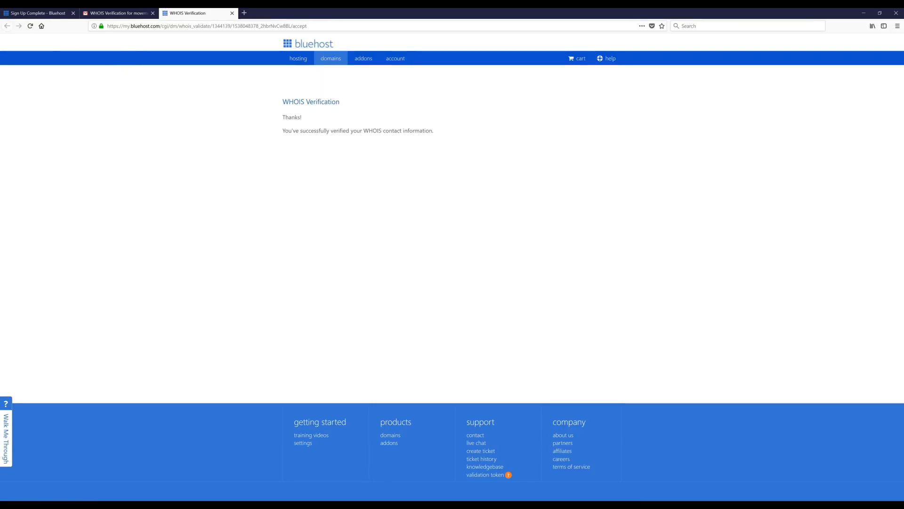
# Step: Create the new Bluehost account password from the sign-up confirmation page and agree to the Privacy Policy and Terms of Service
pyautogui.click(58, 13)
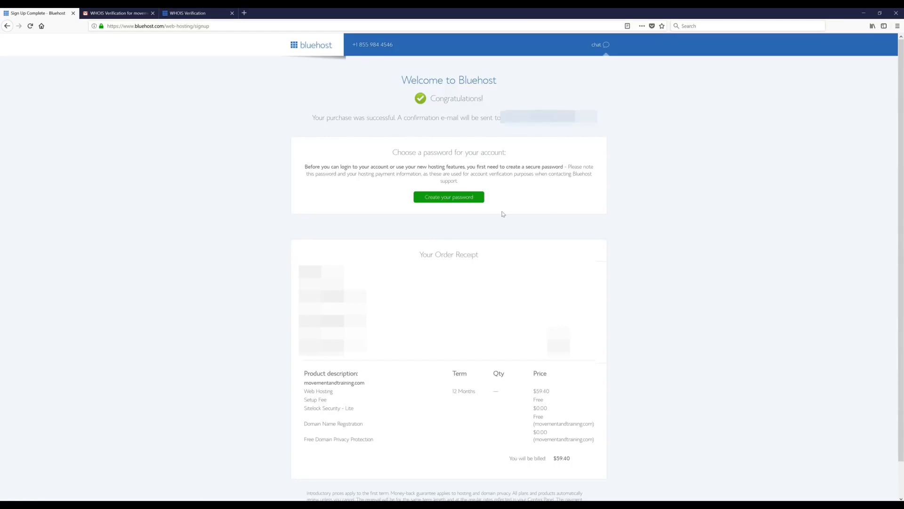
pyautogui.click(455, 199)
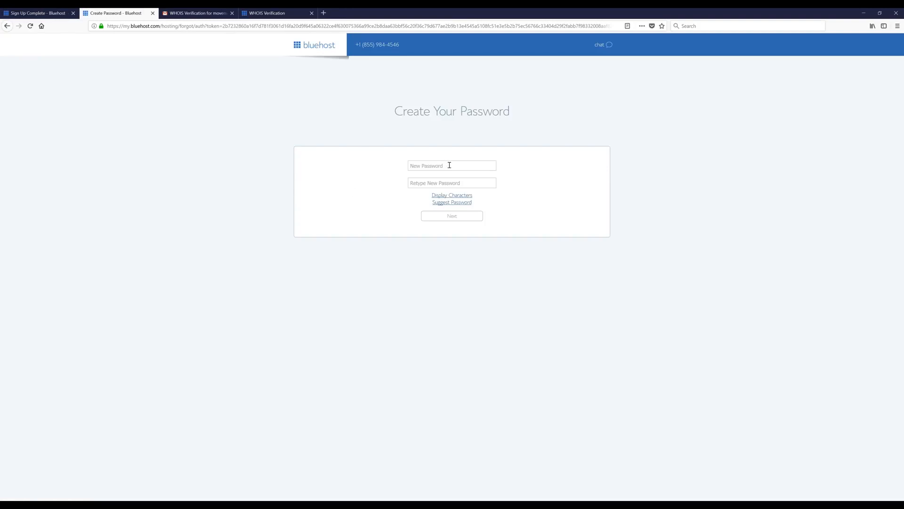
pyautogui.click(449, 166)
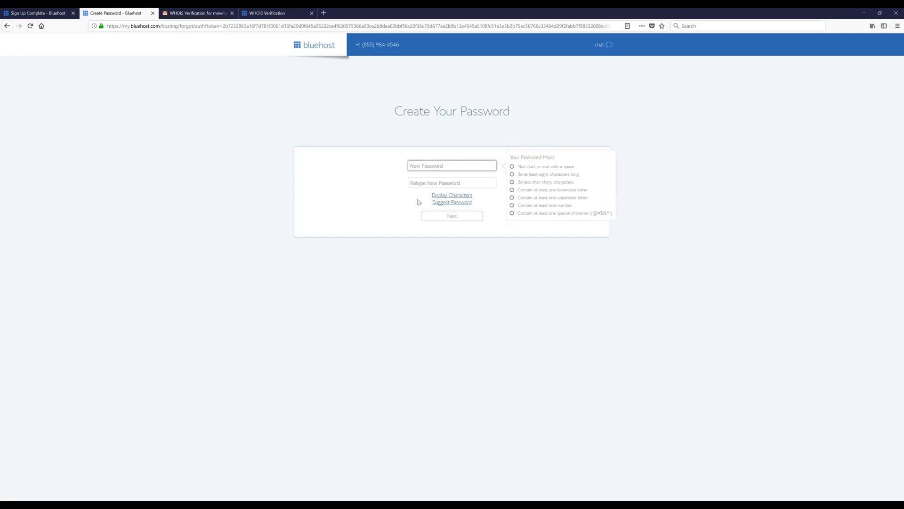
pyautogui.hotkey('ctrl', 'v')
pyautogui.click(475, 183)
pyautogui.hotkey('ctrl', 'v')
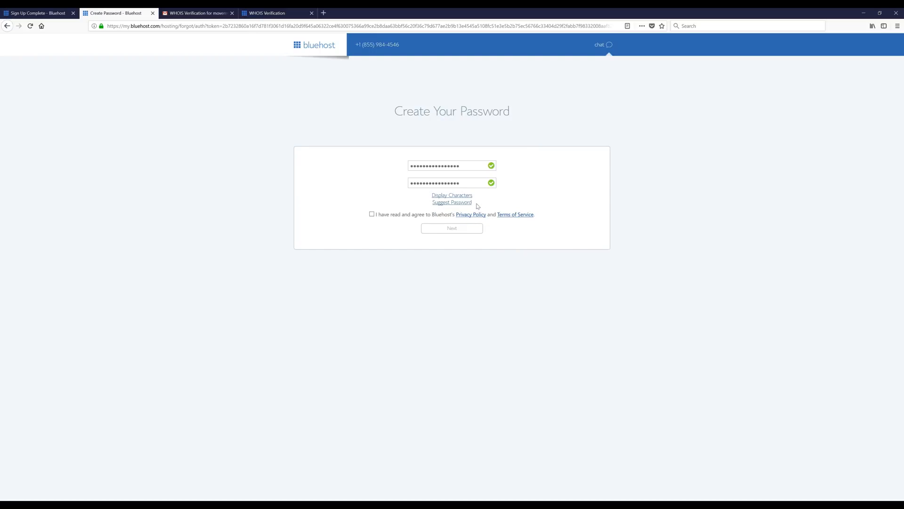
pyautogui.click(372, 215)
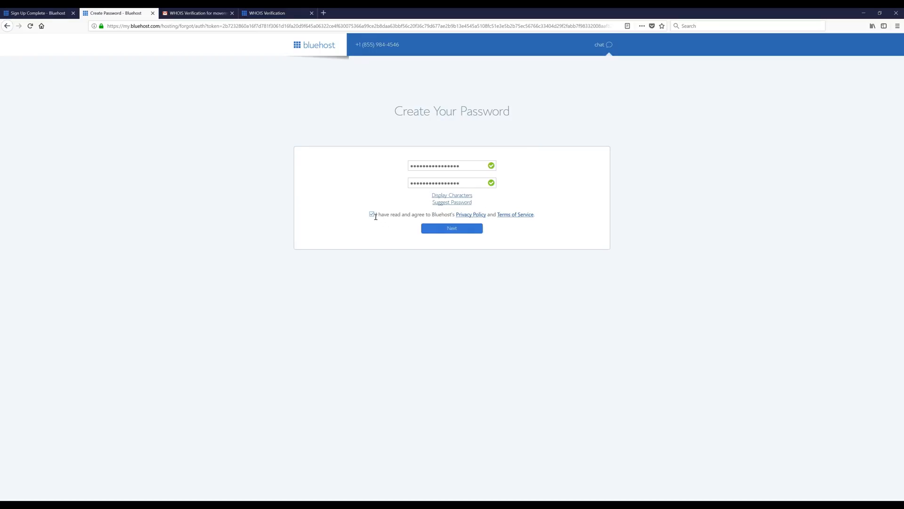
pyautogui.click(460, 233)
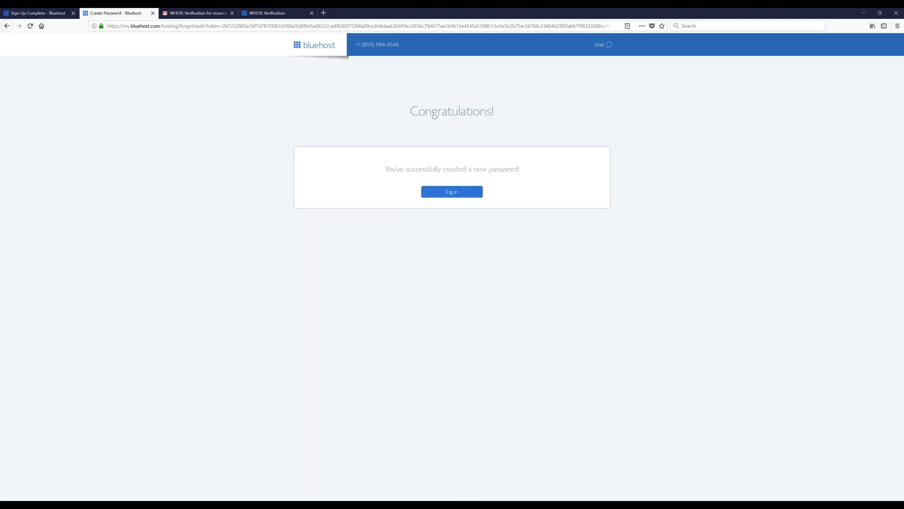
# Step: Log in to the new Bluehost account, skip the theme choice, and log in to WordPress from the Bluehost account home page
pyautogui.click(451, 192)
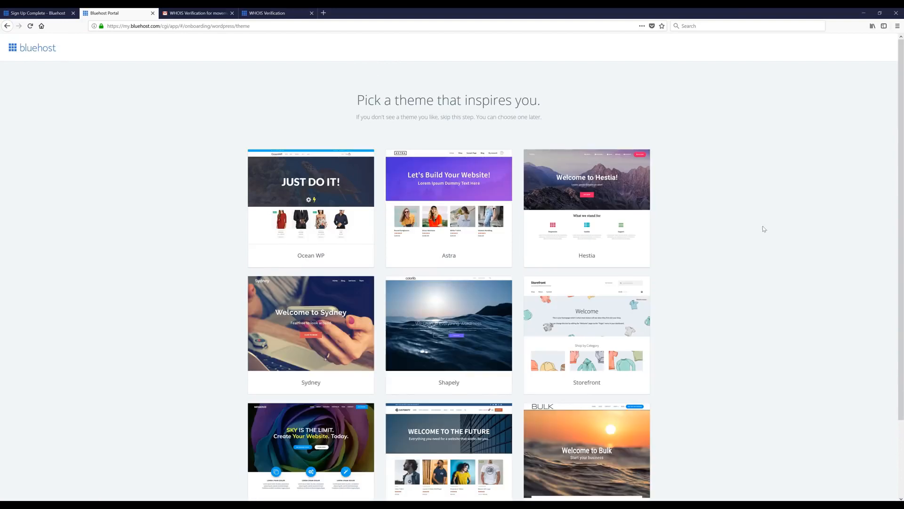
pyautogui.scroll(-3, 739, 252)
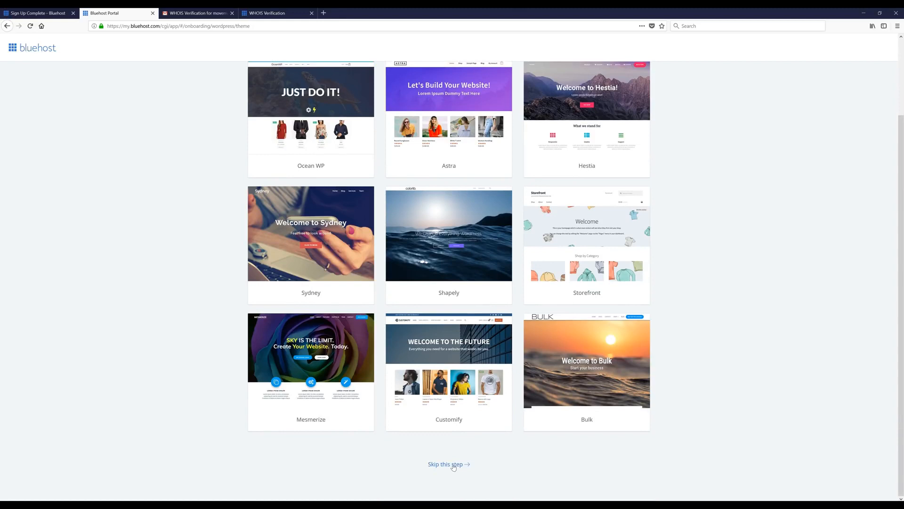
pyautogui.click(453, 465)
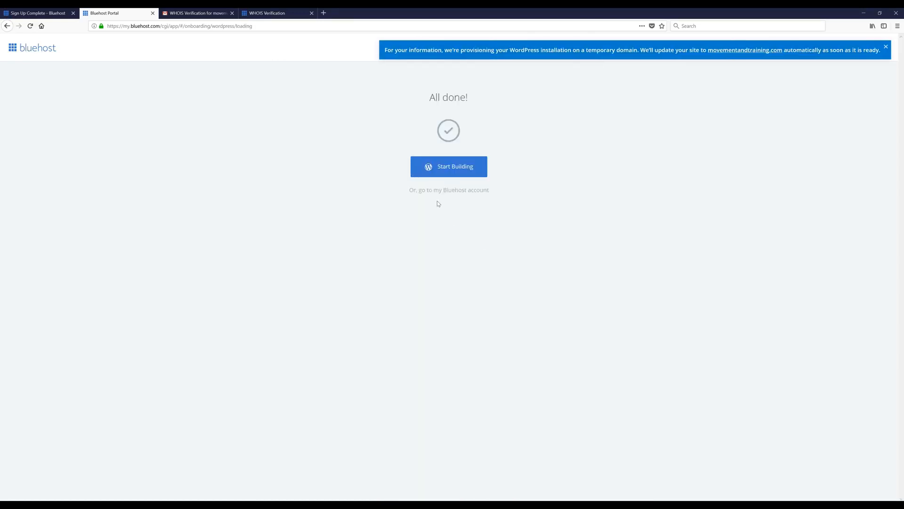
pyautogui.click(450, 191)
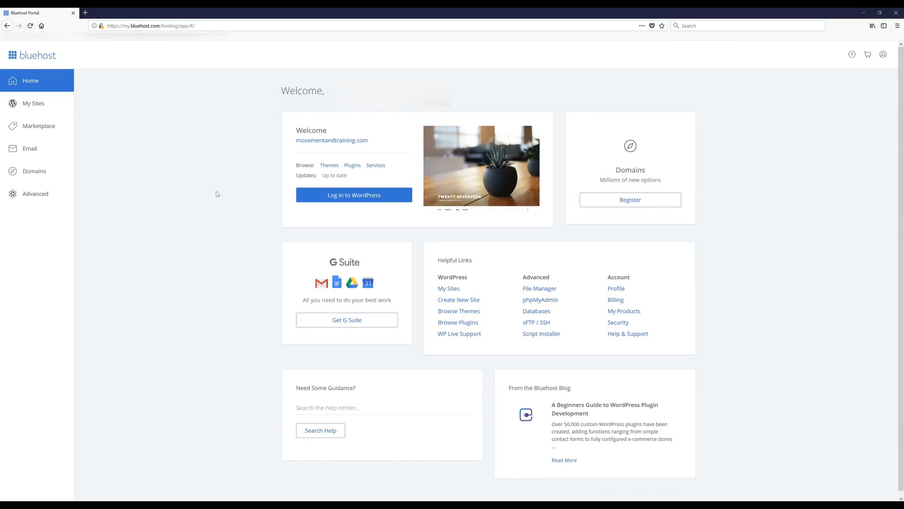
pyautogui.click(344, 202)
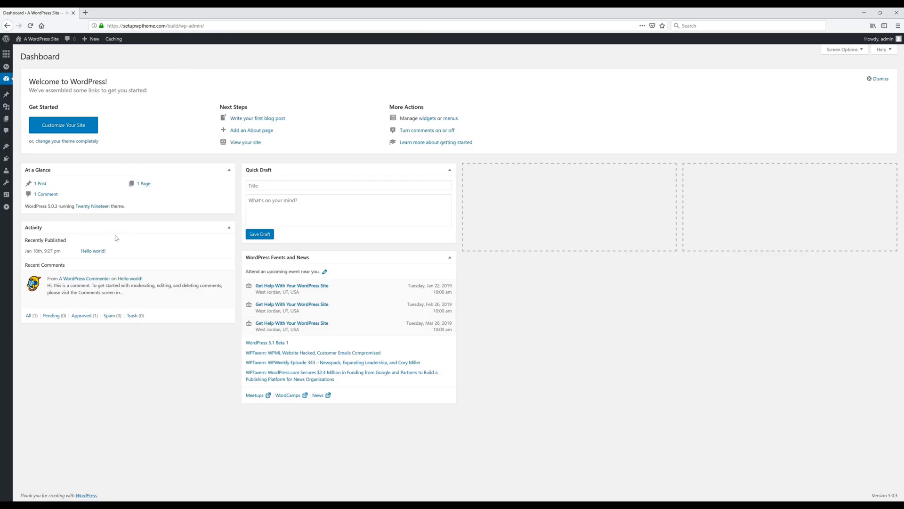
# Step: Go to adding a new WordPress theme and browse the popular and latest themes
pyautogui.moveTo(5, 147)
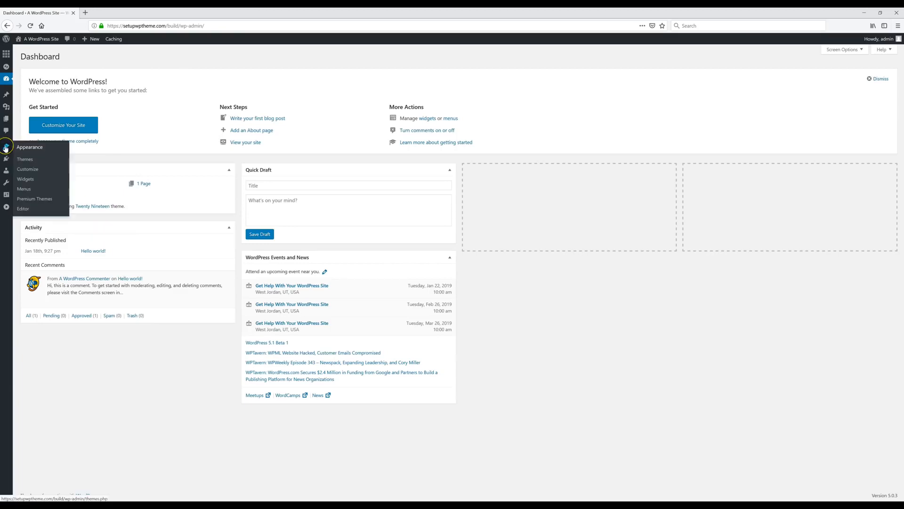
pyautogui.click(30, 161)
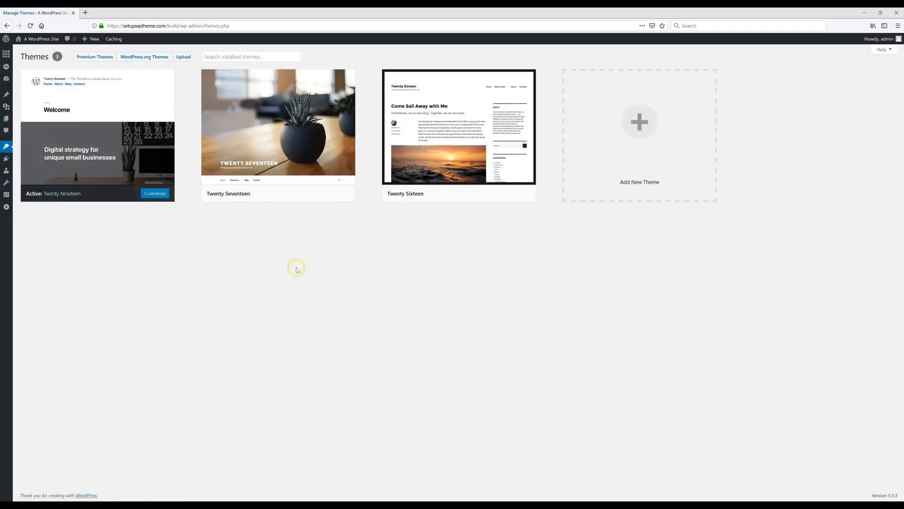
pyautogui.click(637, 142)
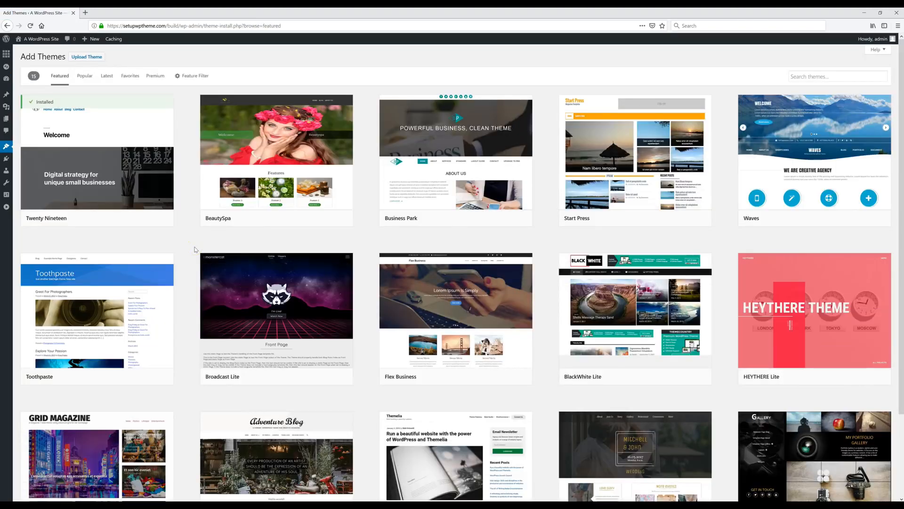
pyautogui.click(86, 78)
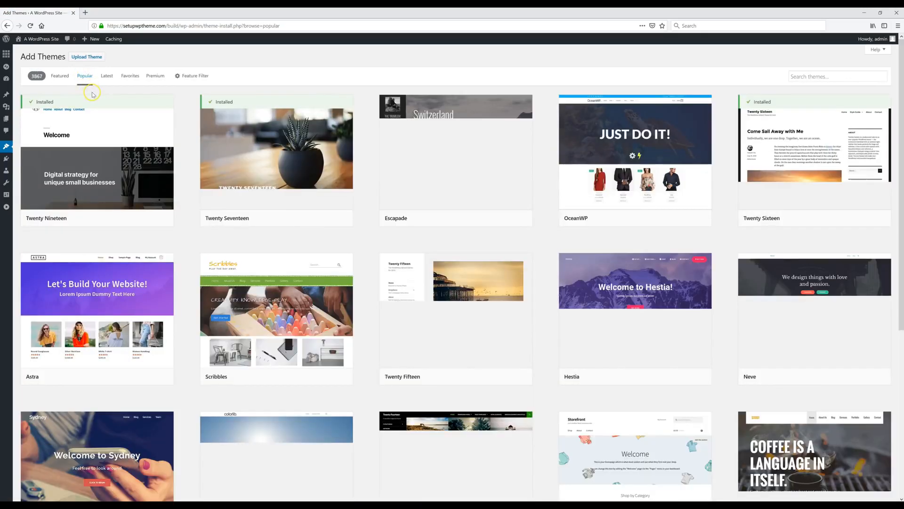
pyautogui.click(112, 78)
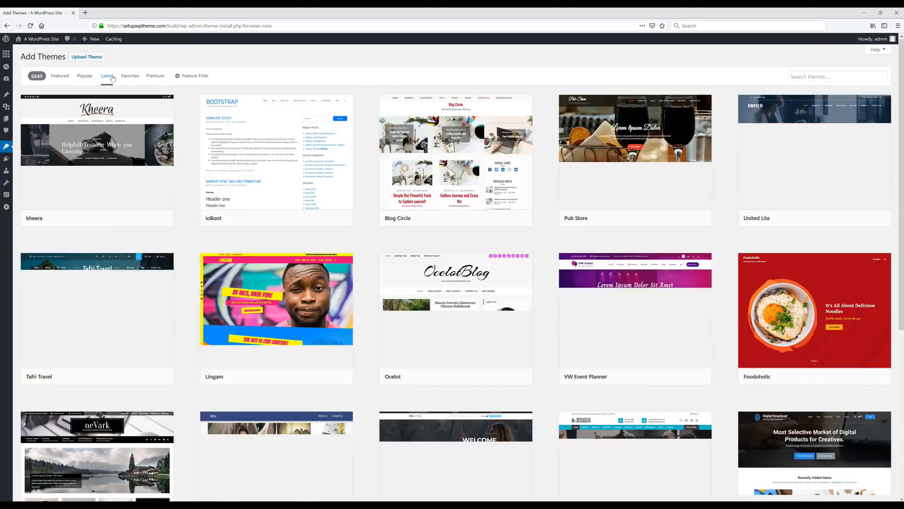
# Step: Search the theme library for Receptar, then install and activate that theme
pyautogui.moveTo(674, 221)
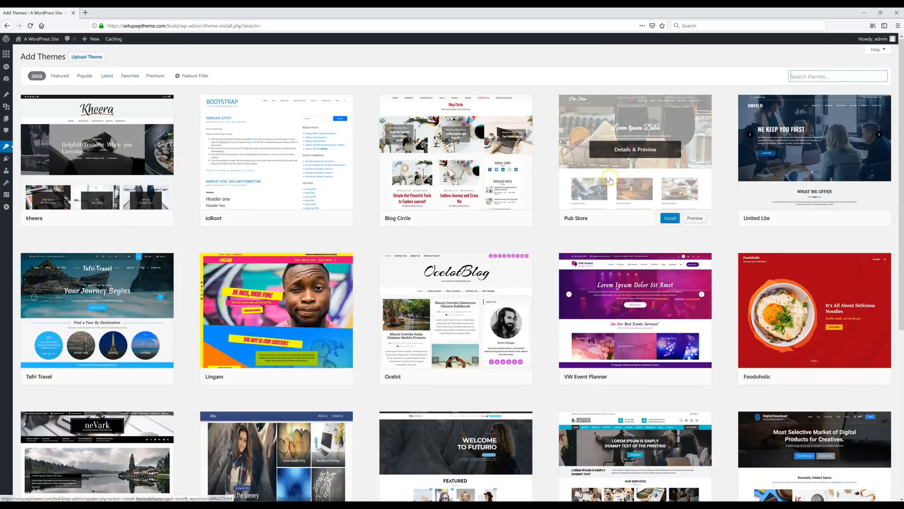
pyautogui.click(810, 77)
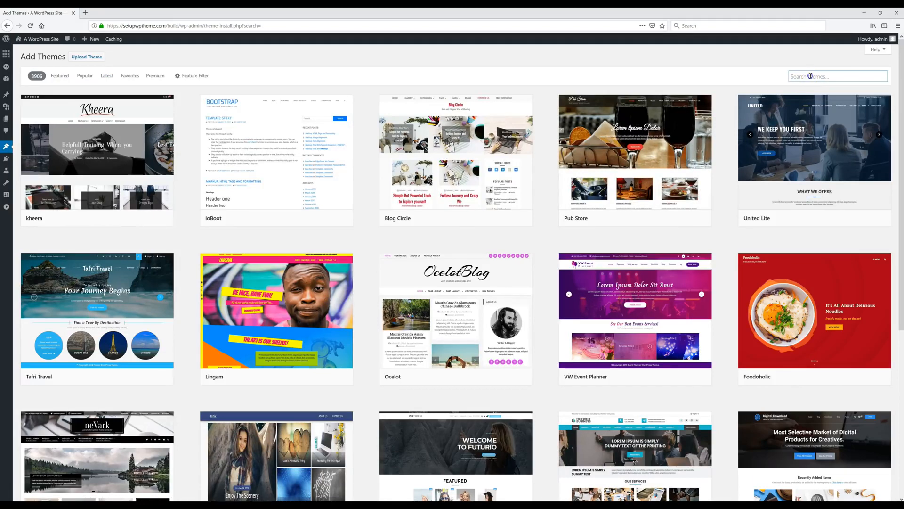
pyautogui.write('Receptar')
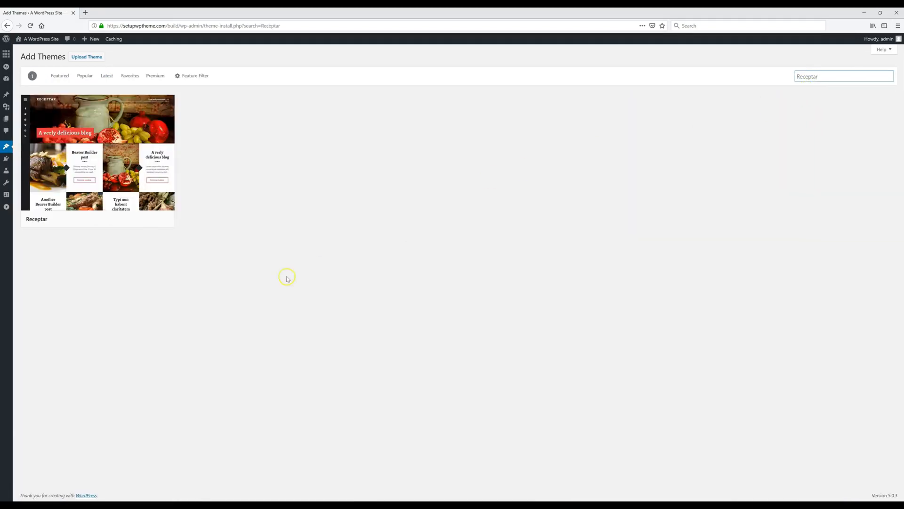
pyautogui.moveTo(124, 184)
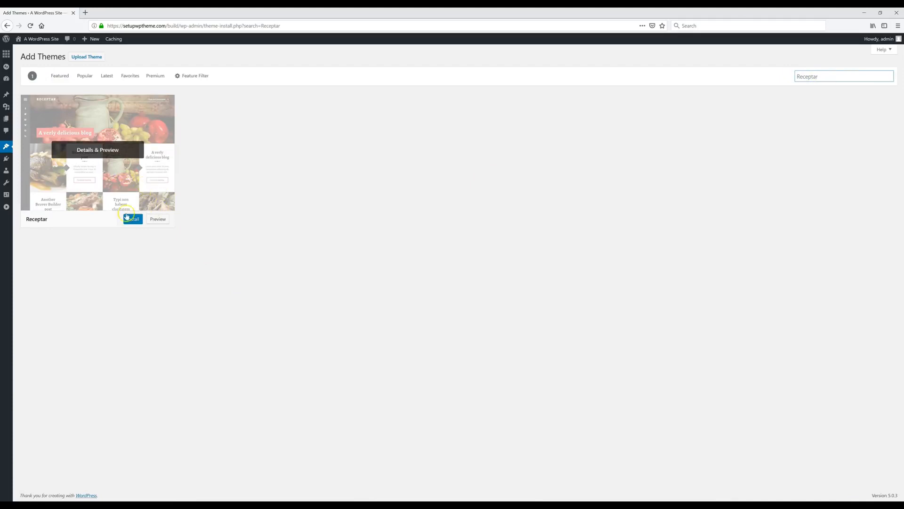
pyautogui.click(132, 220)
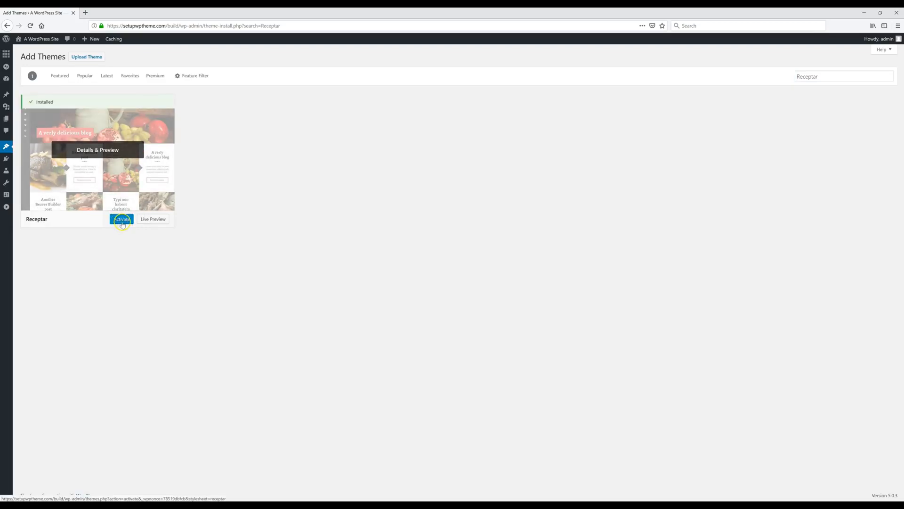
pyautogui.click(122, 221)
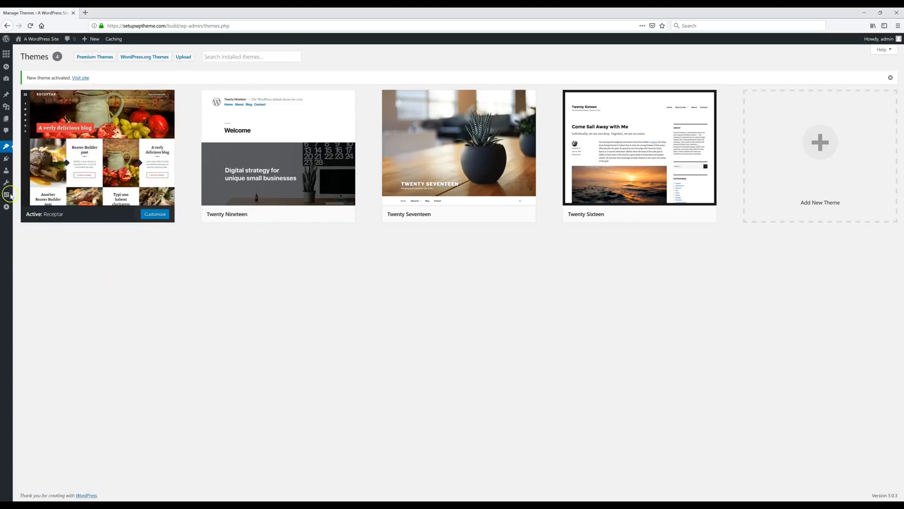
# Step: Change the site title to "Yoga Fit" in the general settings
pyautogui.moveTo(7, 197)
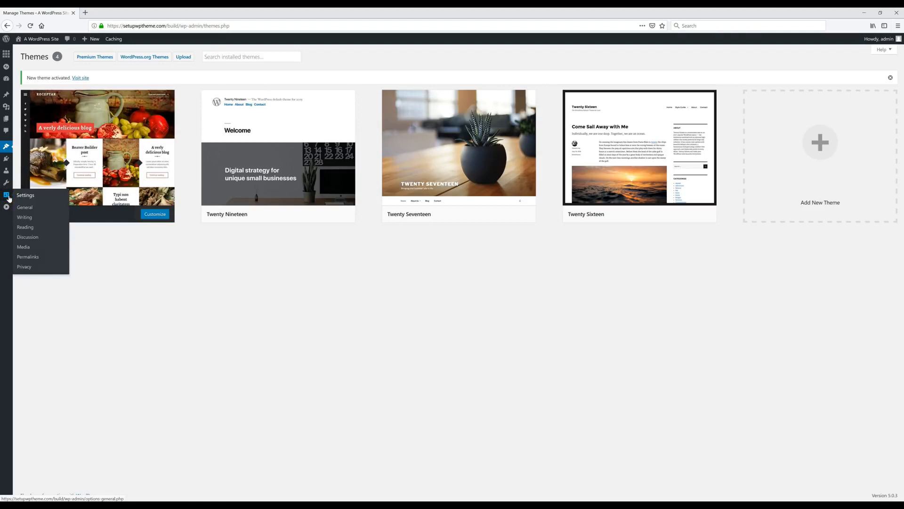
pyautogui.click(28, 208)
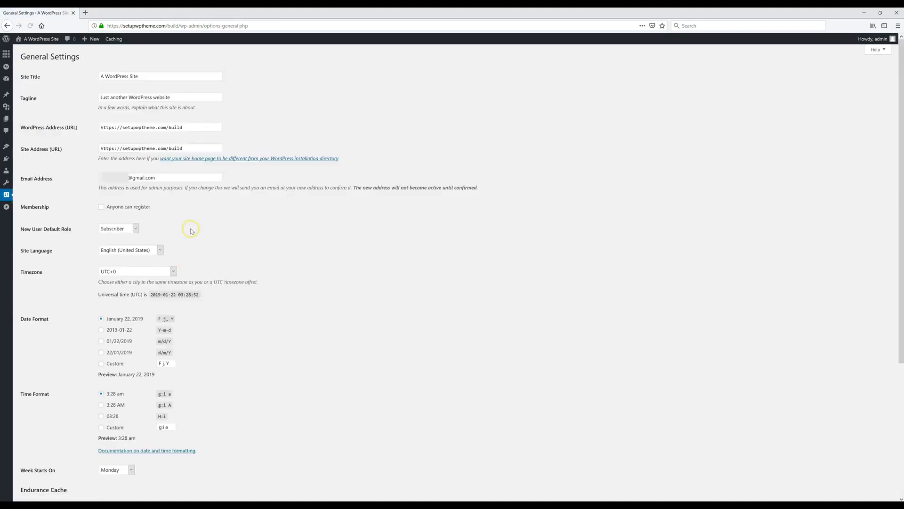
pyautogui.click(179, 77)
pyautogui.hotkey('ctrl', 'a')
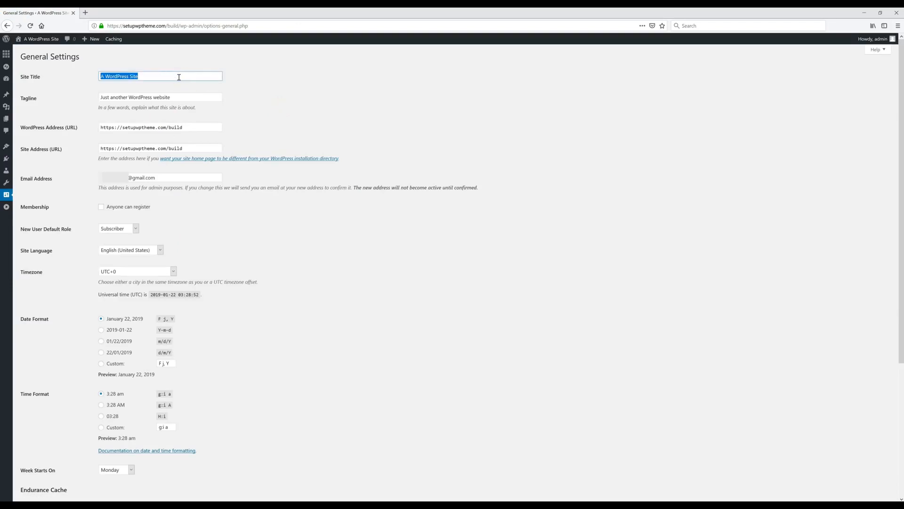
pyautogui.write('Yoga')
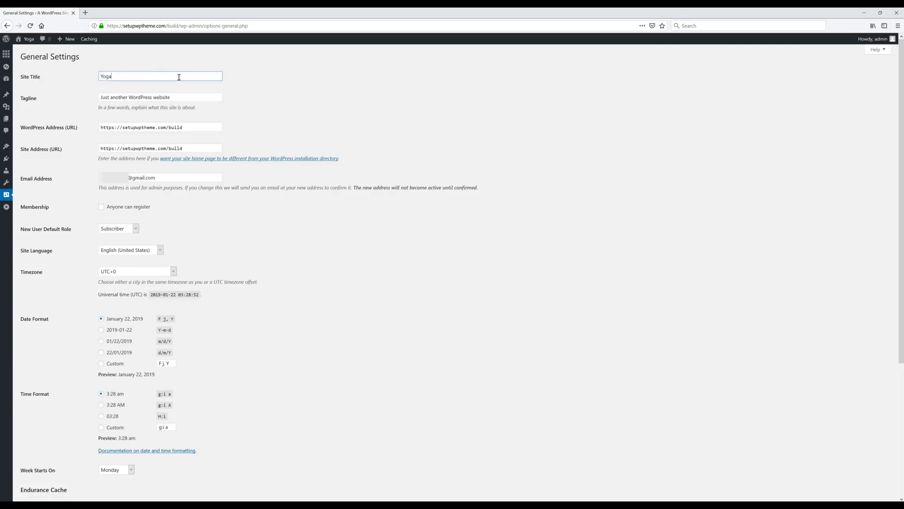
pyautogui.write(' Fit')
# Step: Set the tagline to "Anything & Everything Yoga" and save the general settings
pyautogui.click(180, 93)
pyautogui.tripleClick(181, 95)
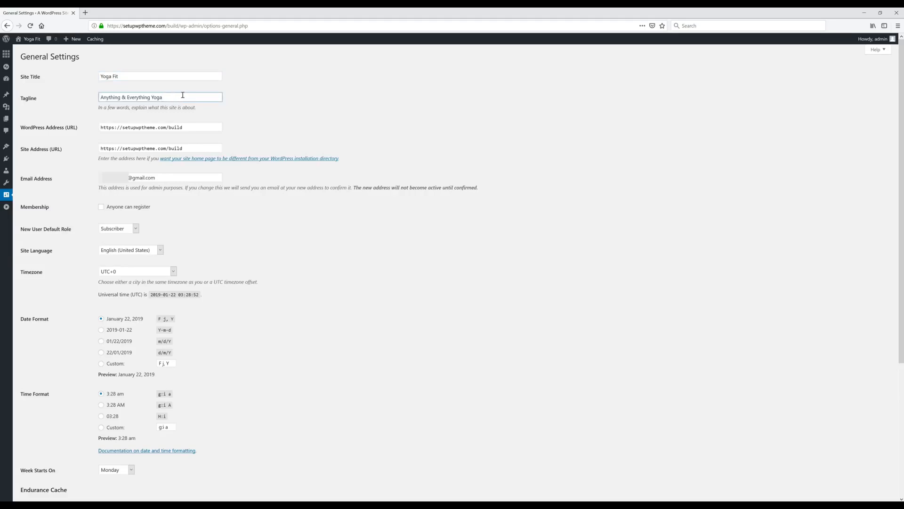
pyautogui.scroll(-4, 310, 278)
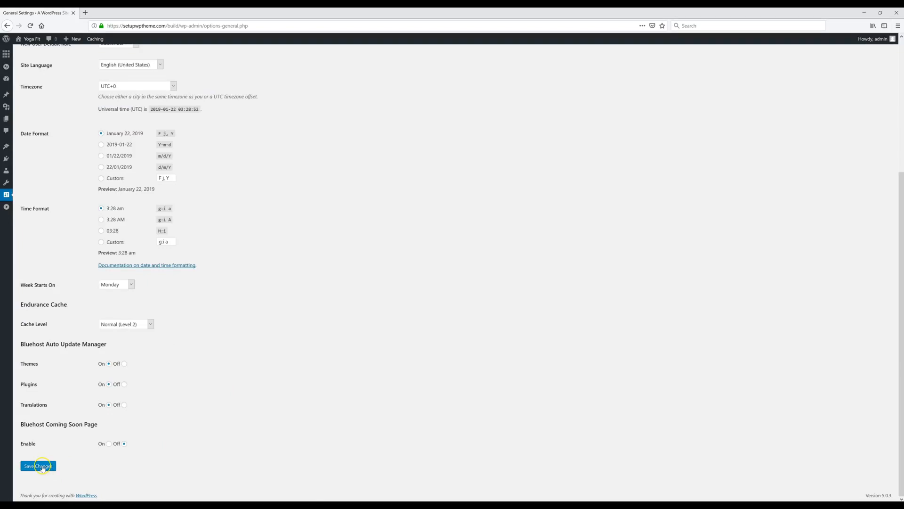
pyautogui.click(42, 467)
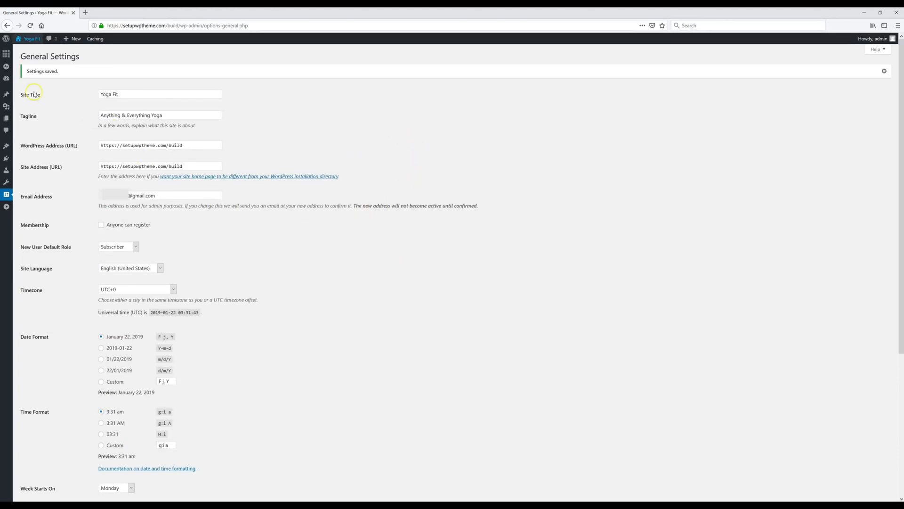
# Step: Open the live site's customizer and upload the "header" picture from the desktop as a new header image
pyautogui.click(30, 39)
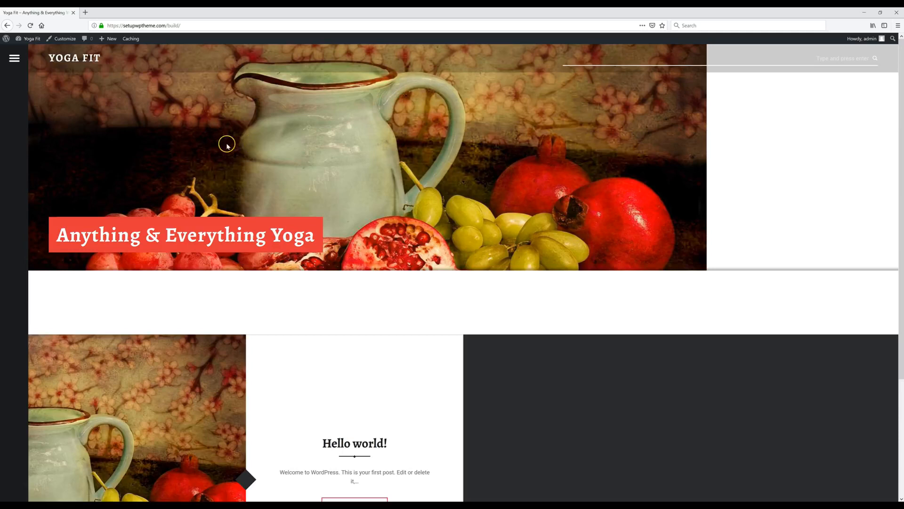
pyautogui.click(64, 40)
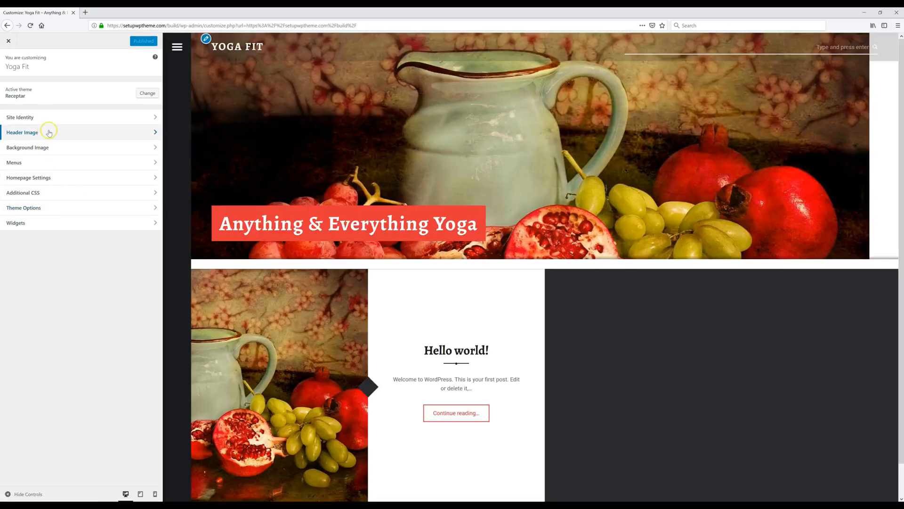
pyautogui.click(48, 132)
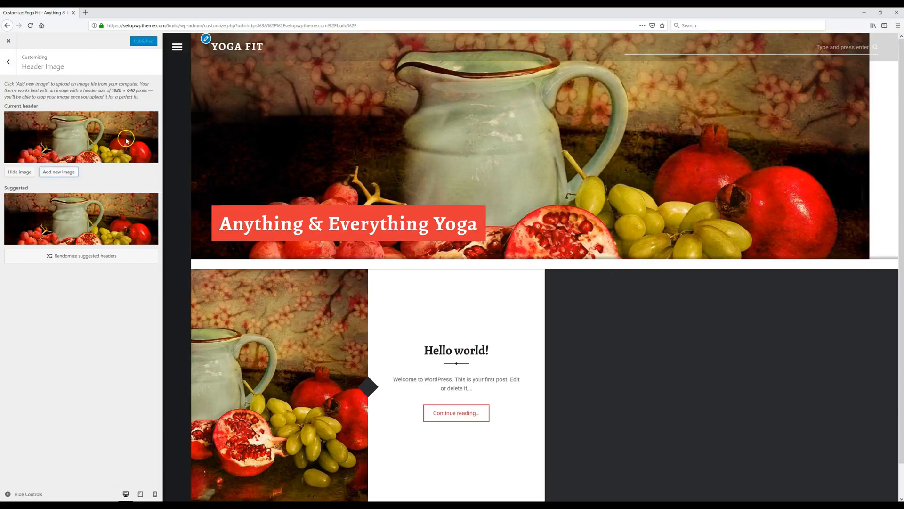
pyautogui.click(59, 173)
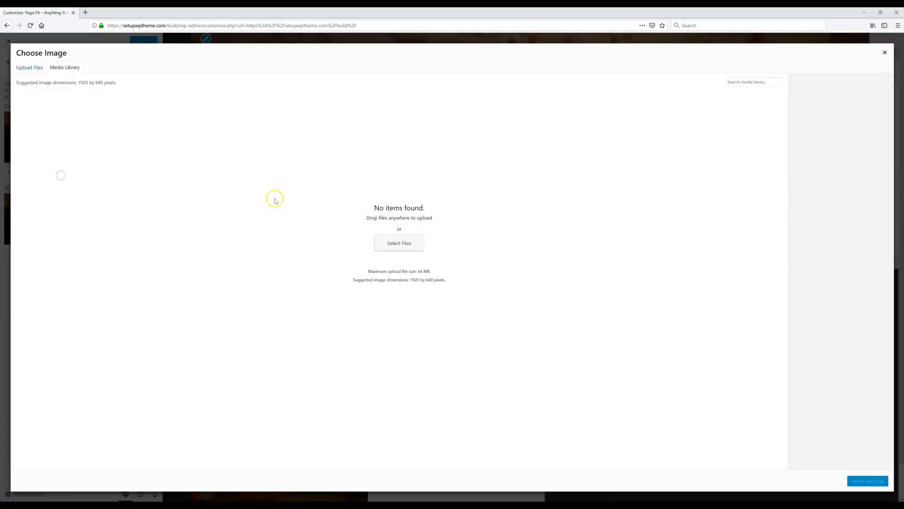
pyautogui.click(880, 14)
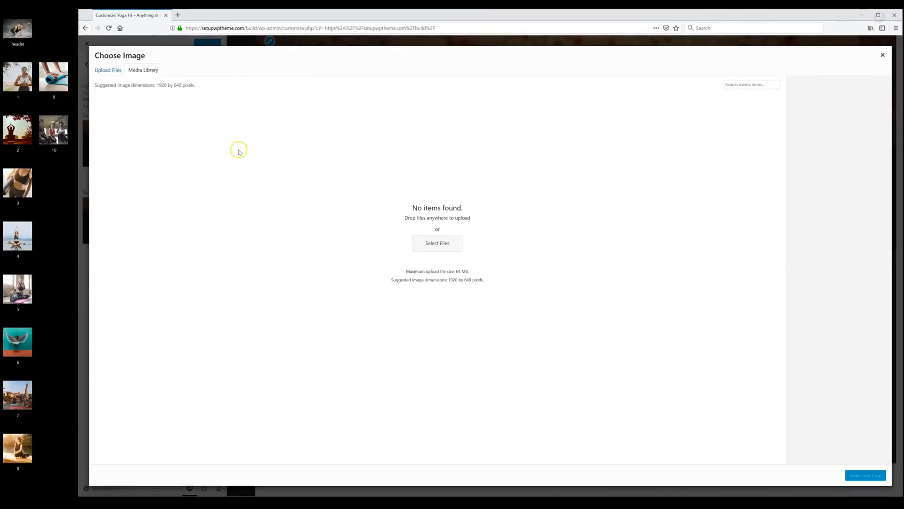
pyautogui.moveTo(18, 30); pyautogui.dragTo(432, 201)
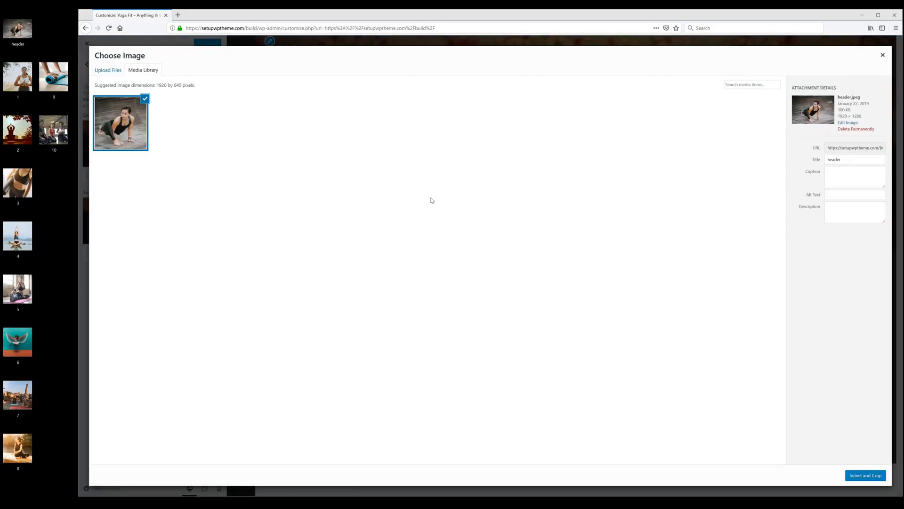
# Step: Crop the uploaded header picture to a full-width band around the woman's head and torso, and publish the new header
pyautogui.click(865, 476)
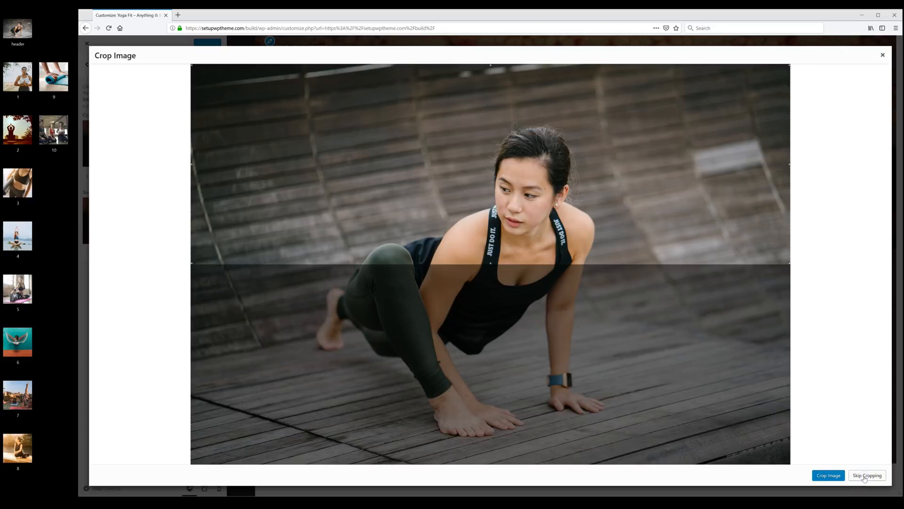
pyautogui.moveTo(491, 109); pyautogui.dragTo(529, 184)
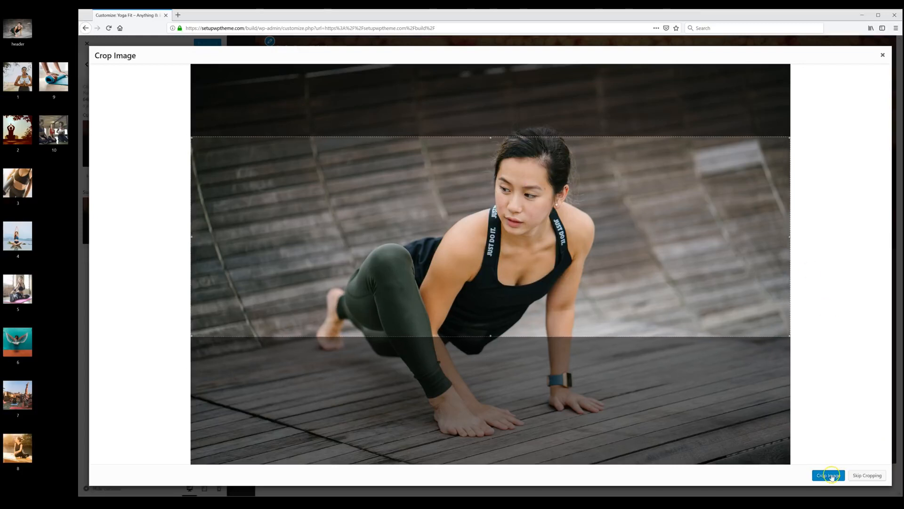
pyautogui.click(829, 475)
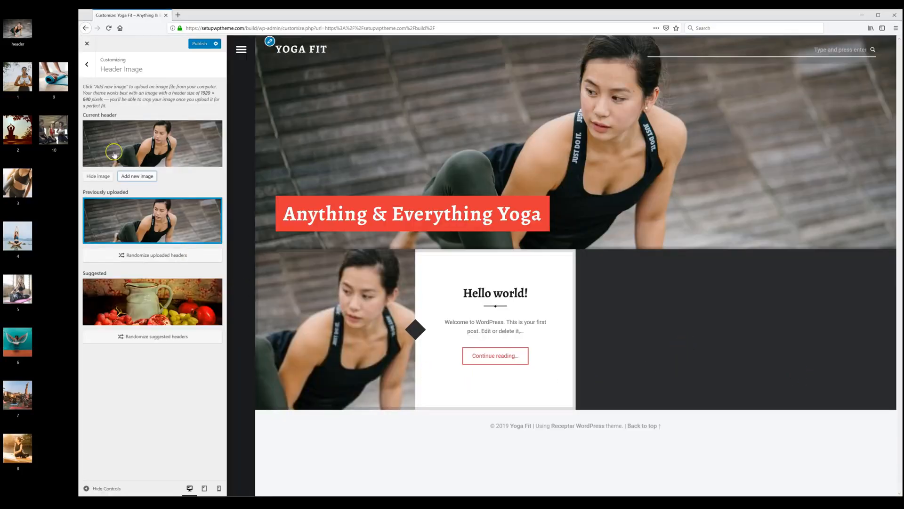
pyautogui.click(200, 44)
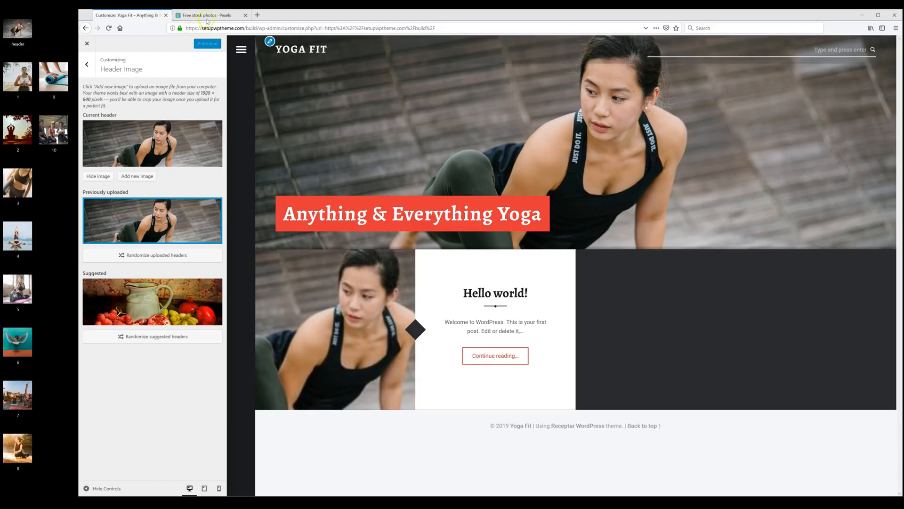
# Step: View the Pexels free stock photo home page, close it and maximize the browser window on the customizer
pyautogui.click(205, 19)
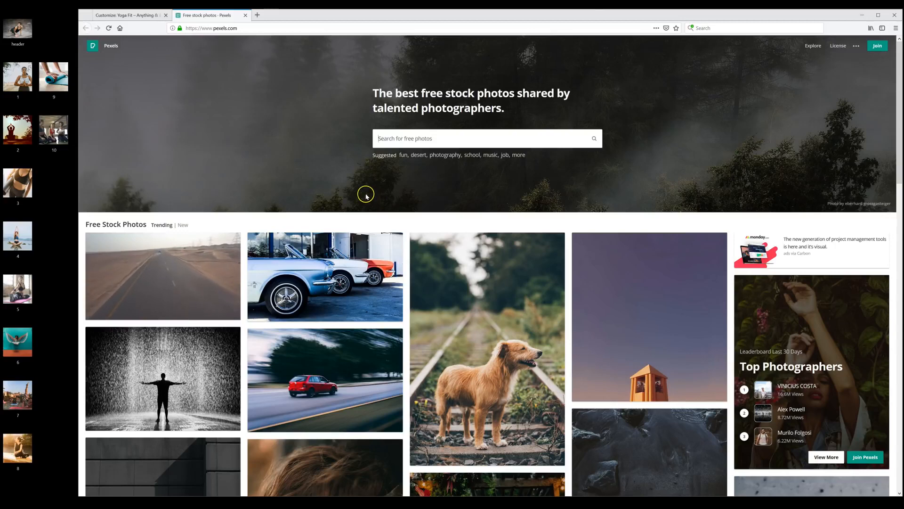
pyautogui.hotkey('ctrl', 'w')
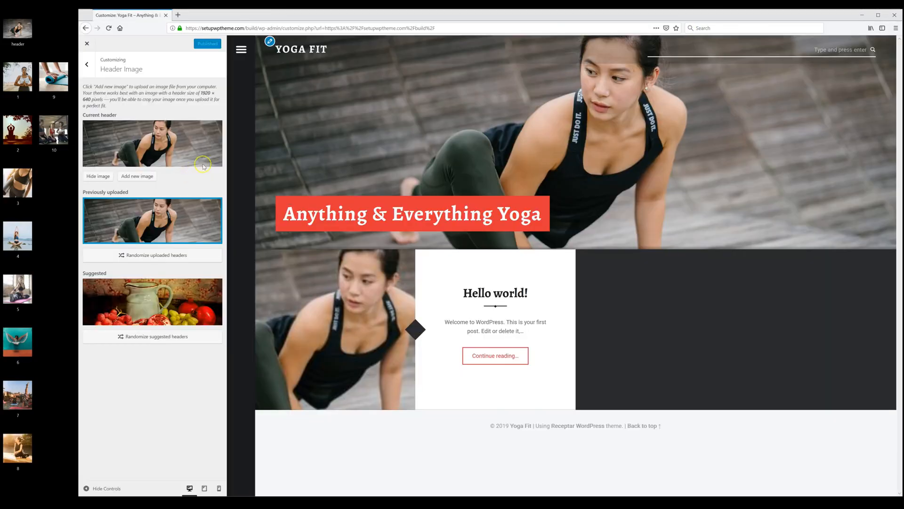
pyautogui.click(878, 15)
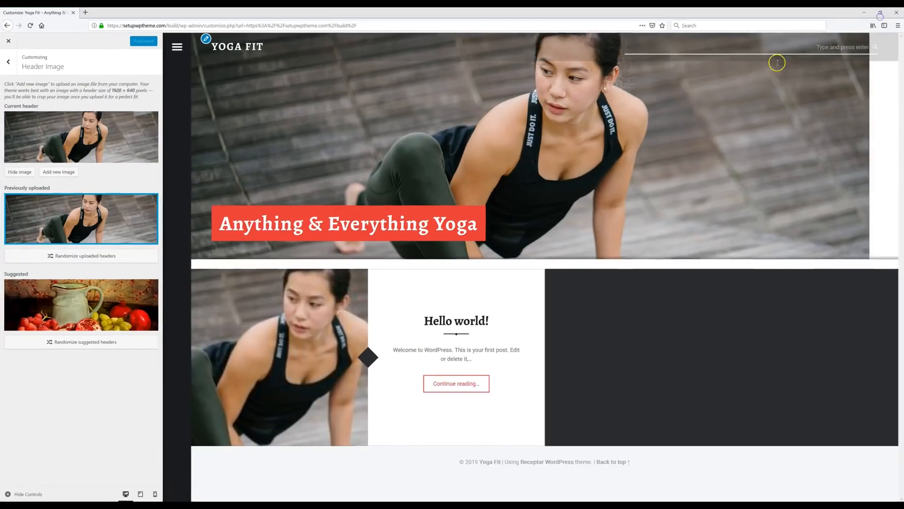
# Step: Change the primary accent color in the theme options to teal and publish the change
pyautogui.click(12, 75)
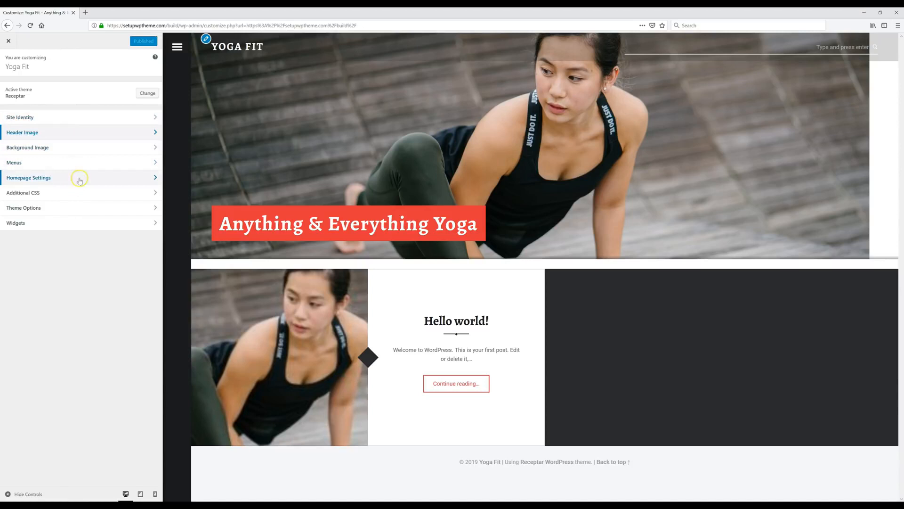
pyautogui.click(89, 132)
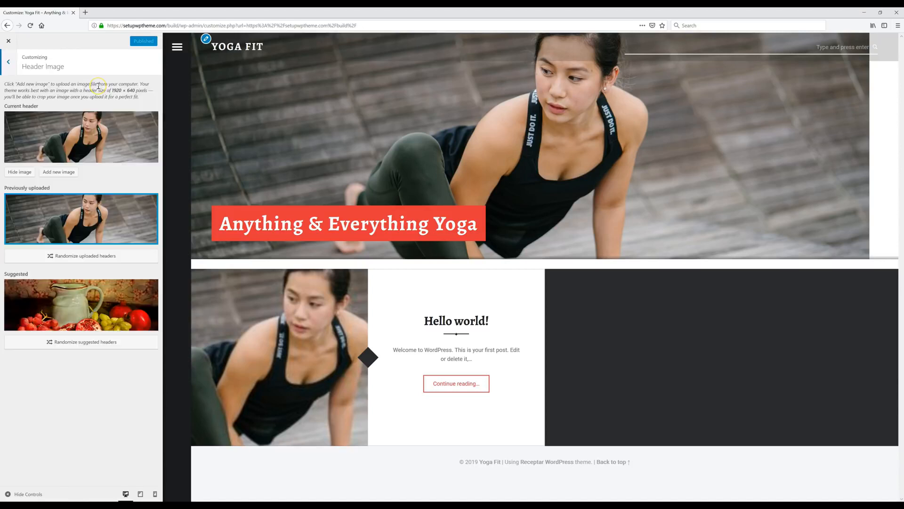
pyautogui.click(9, 62)
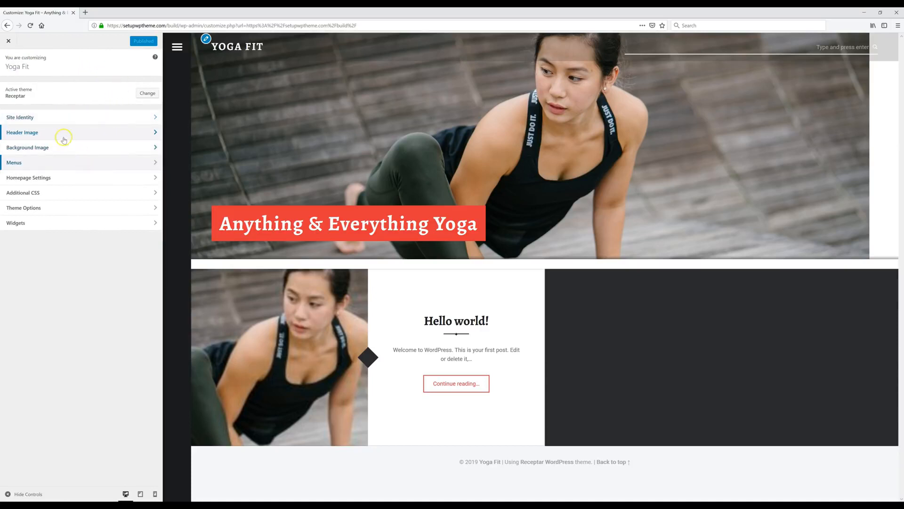
pyautogui.click(44, 208)
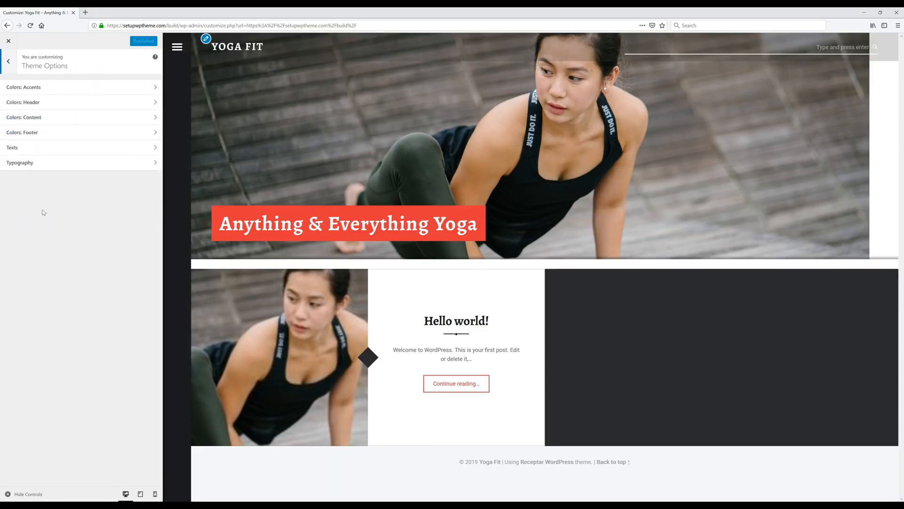
pyautogui.click(67, 89)
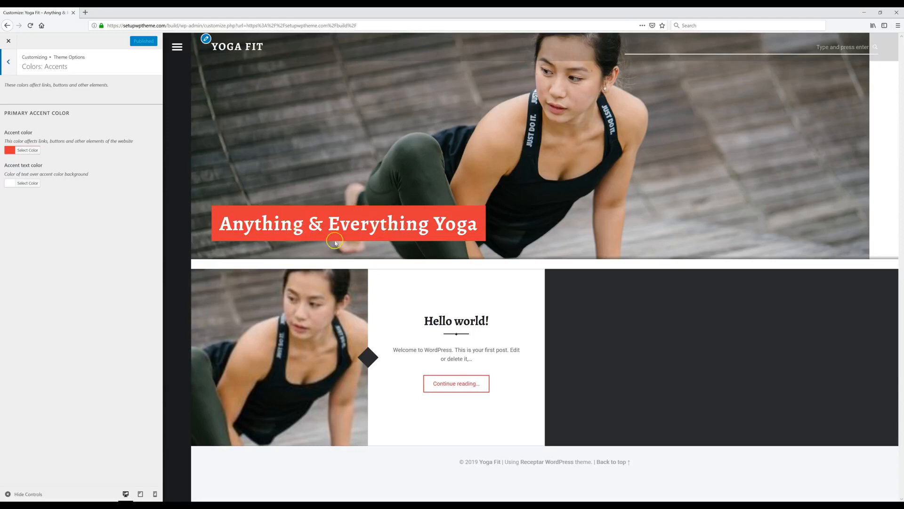
pyautogui.click(32, 151)
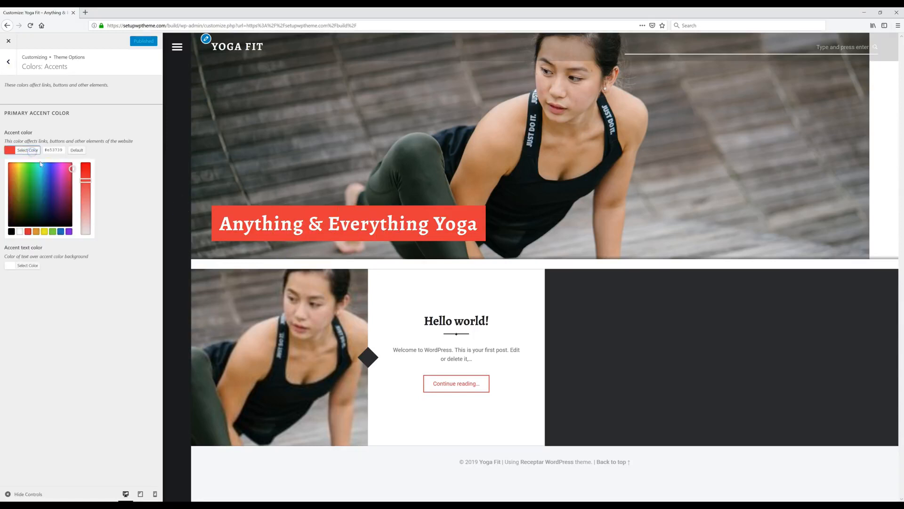
pyautogui.click(63, 170)
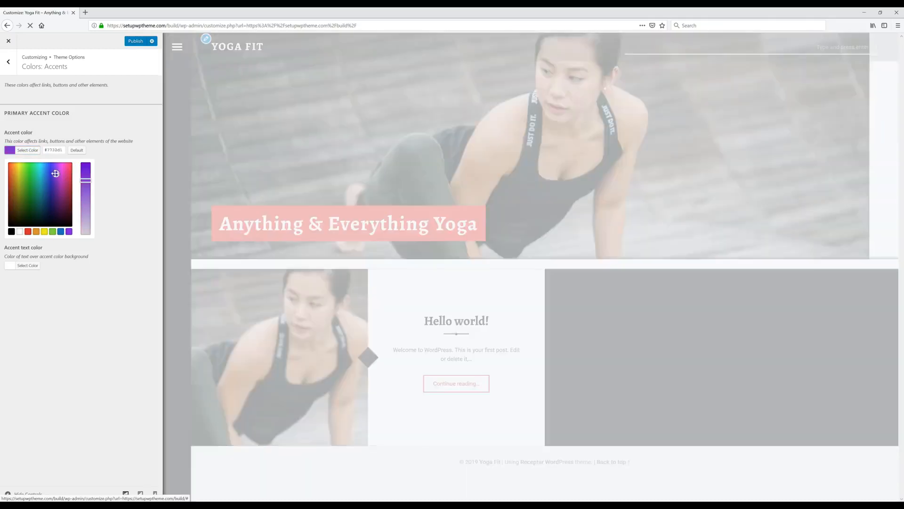
pyautogui.click(40, 180)
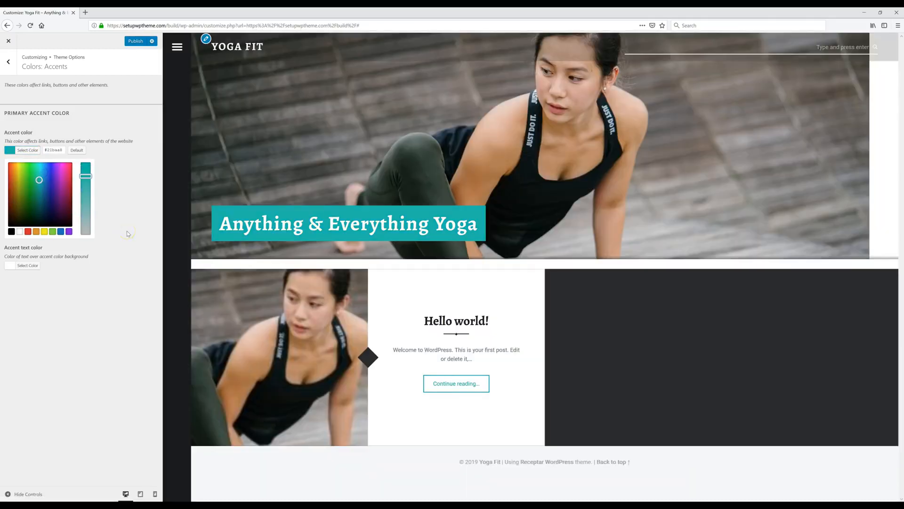
pyautogui.click(139, 45)
pyautogui.click(125, 99)
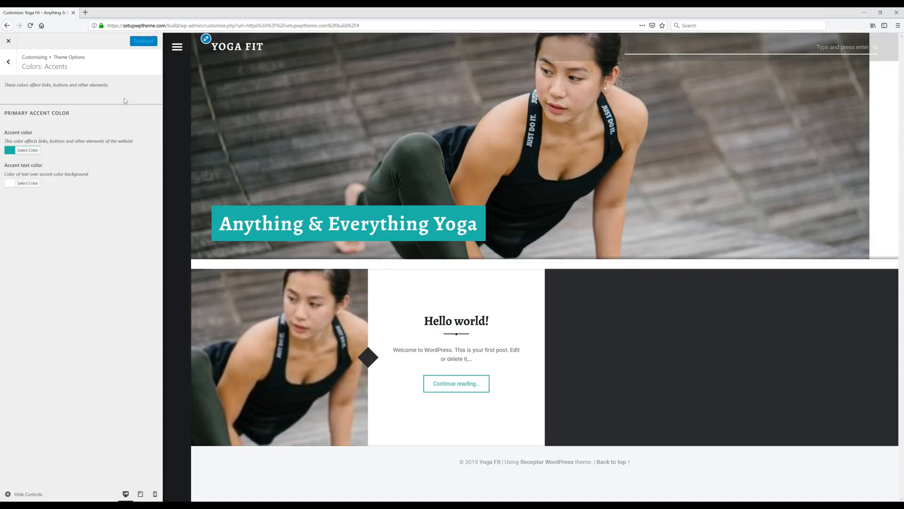
# Step: Leave the customizer for the site's dashboard and move the "Hello world!" post to the trash
pyautogui.click(10, 42)
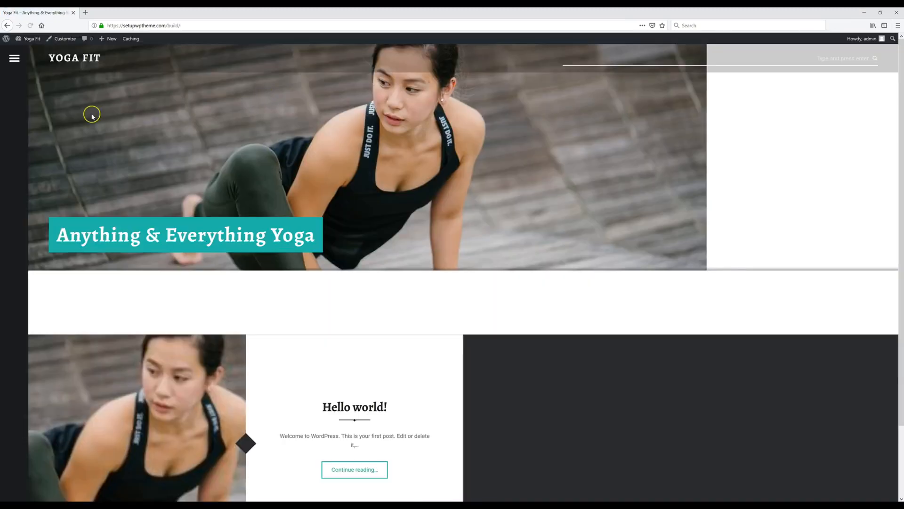
pyautogui.click(30, 42)
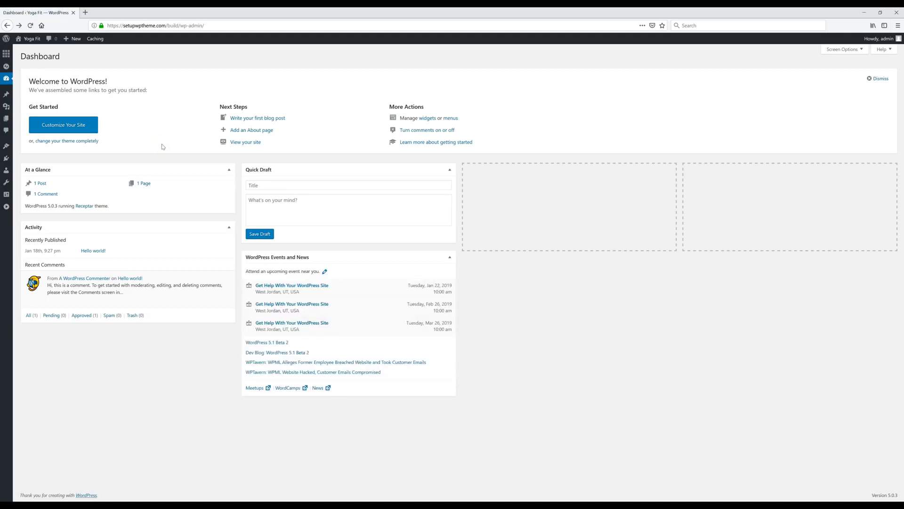
pyautogui.click(22, 95)
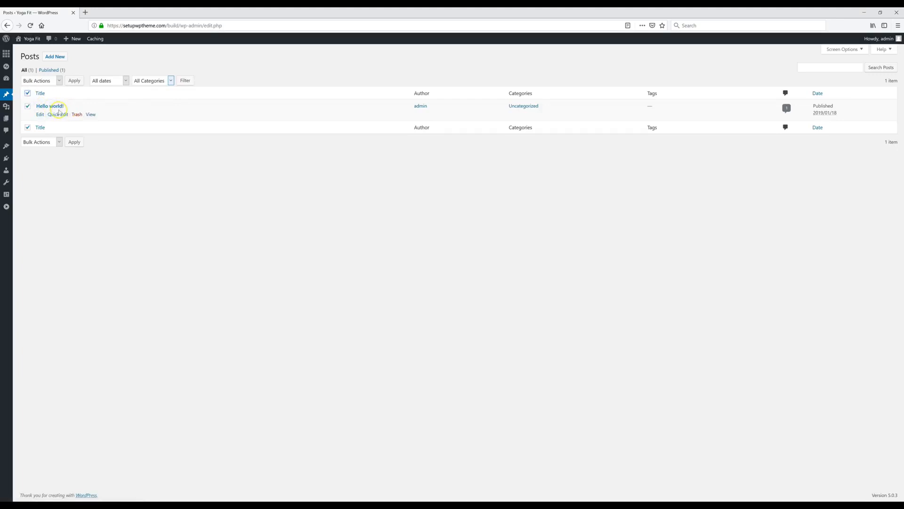
pyautogui.click(59, 81)
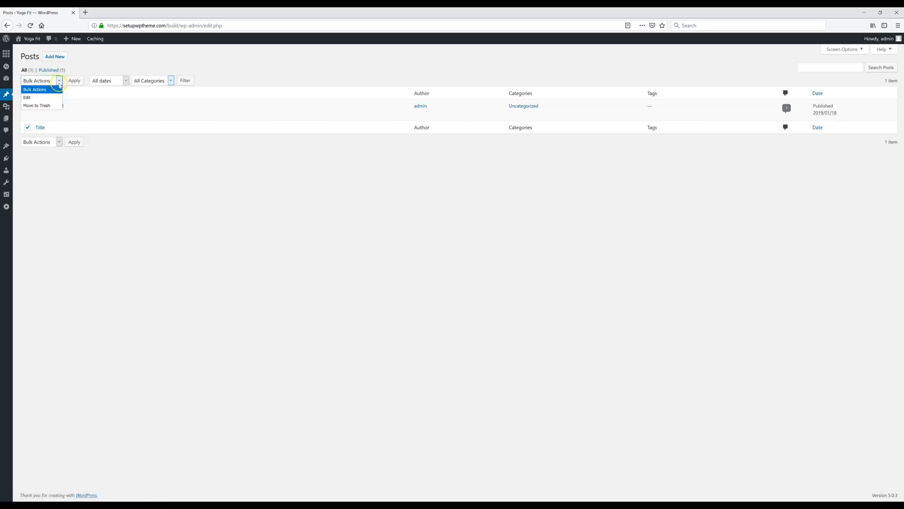
pyautogui.click(47, 105)
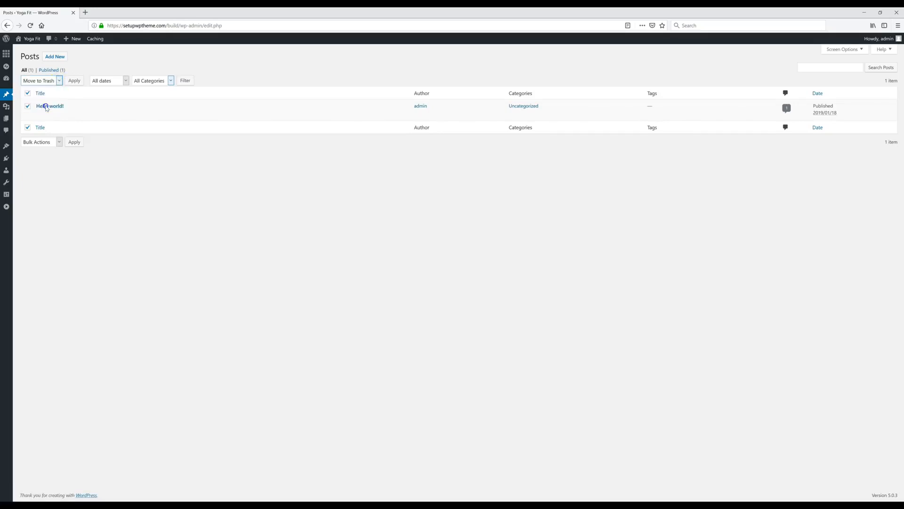
pyautogui.click(76, 82)
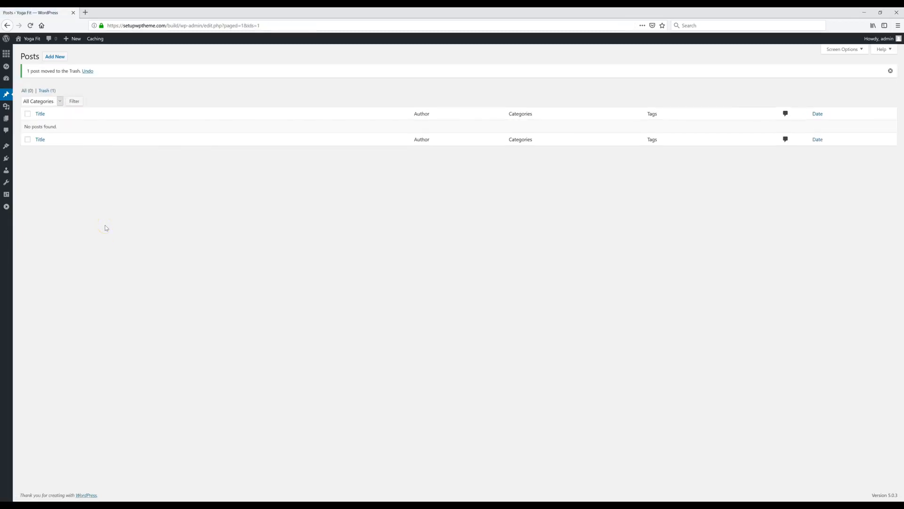
# Step: Create a new post titled "Find Your Dream Yoga Job" with four short body paragraphs about the benefits of yoga
pyautogui.click(54, 57)
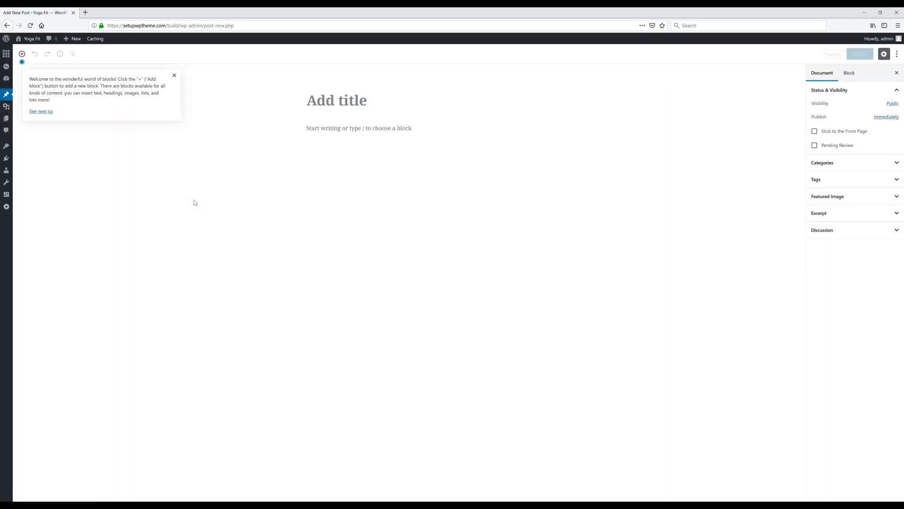
pyautogui.click(337, 99)
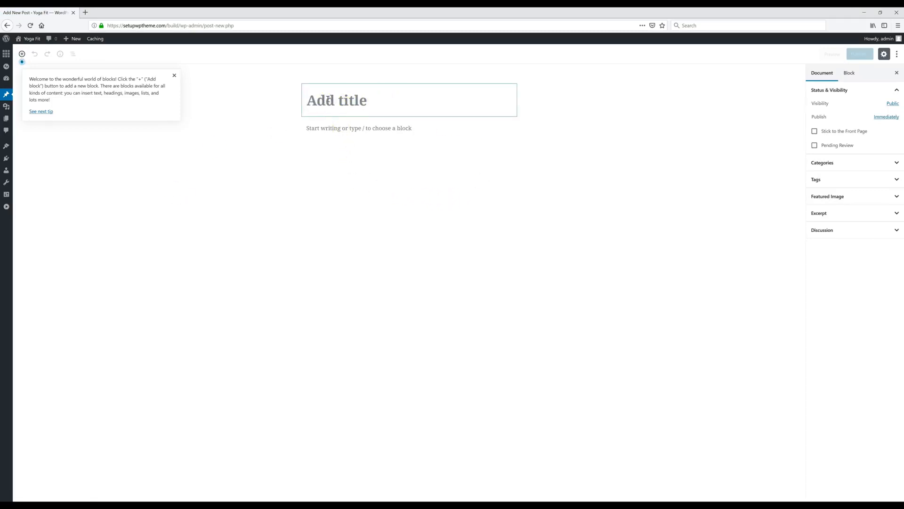
pyautogui.click(375, 134)
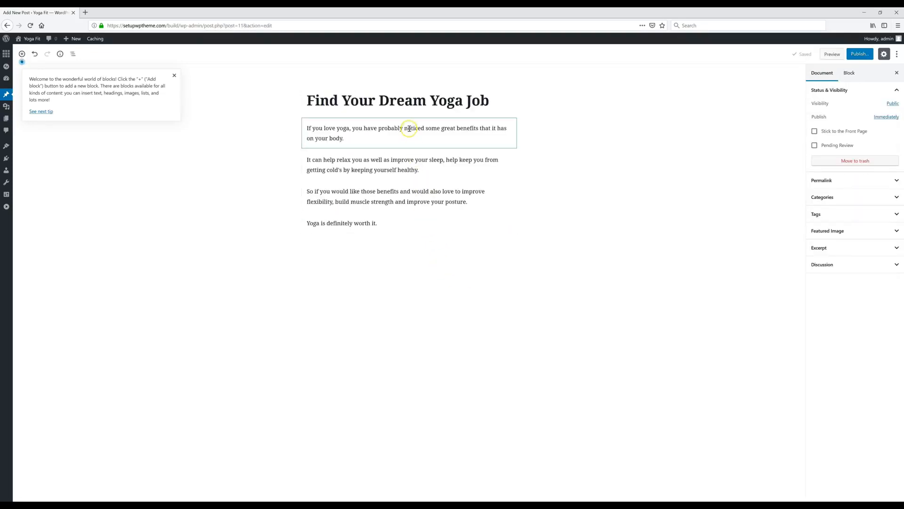
# Step: Look through the block types available for insertion above the post's first paragraph, without adding any
pyautogui.moveTo(409, 118)
pyautogui.click(410, 117)
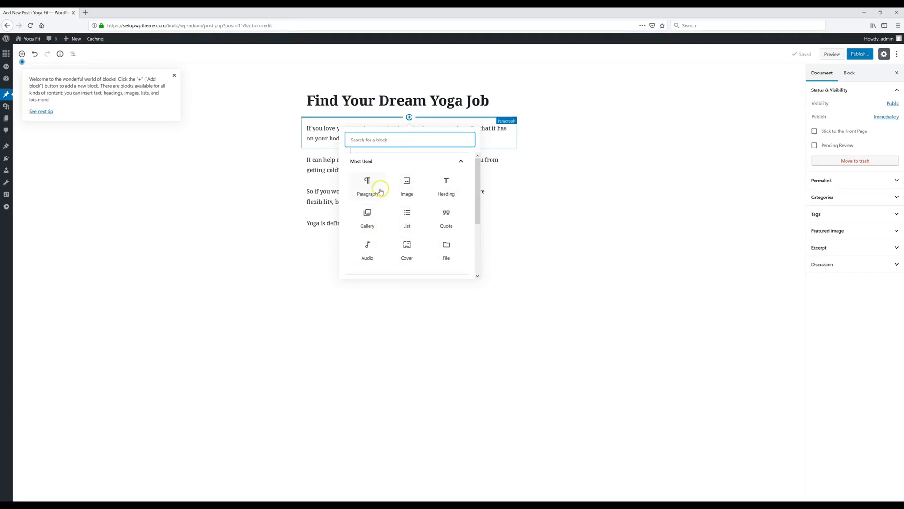
pyautogui.scroll(-3, 383, 222)
pyautogui.click(565, 163)
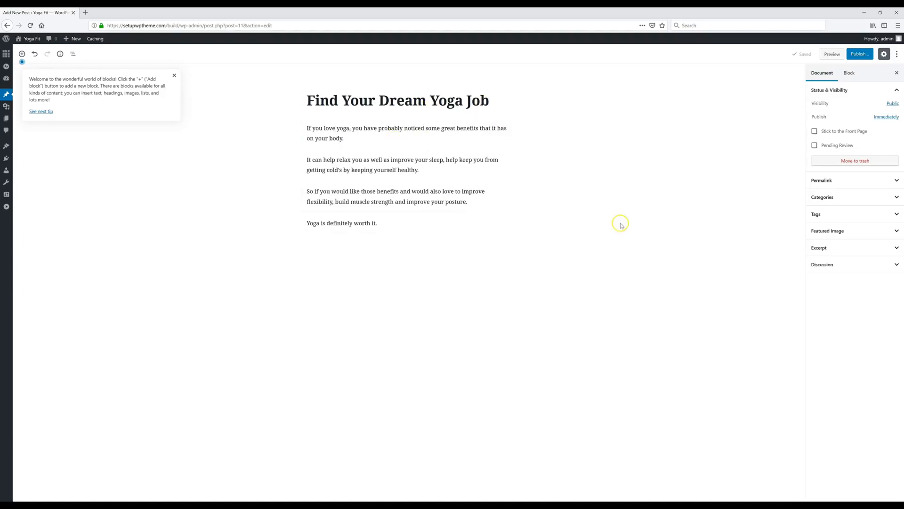
# Step: Upload picture "1" from the desktop as the featured image of the yoga job post
pyautogui.click(828, 230)
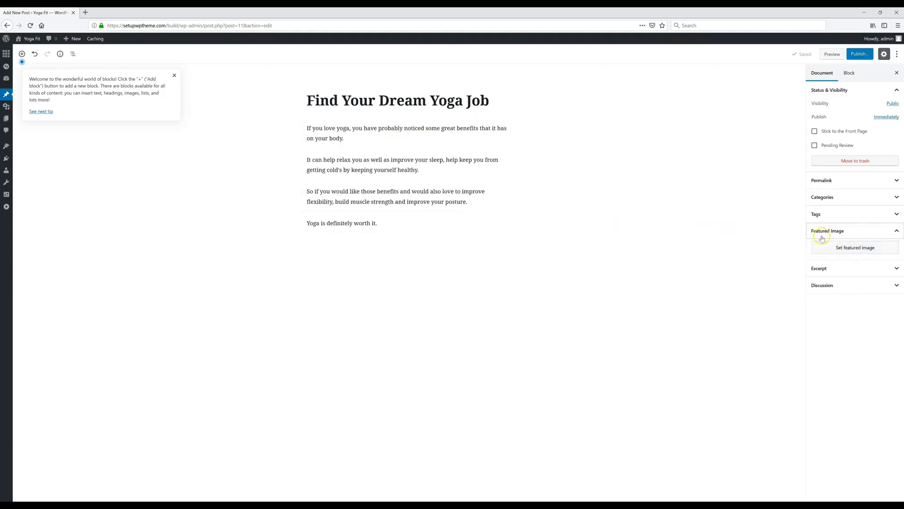
pyautogui.click(853, 250)
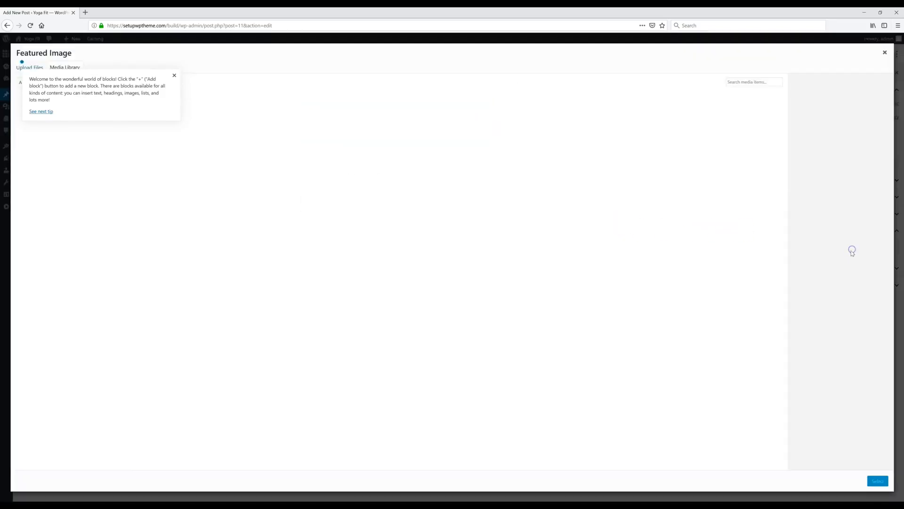
pyautogui.click(174, 75)
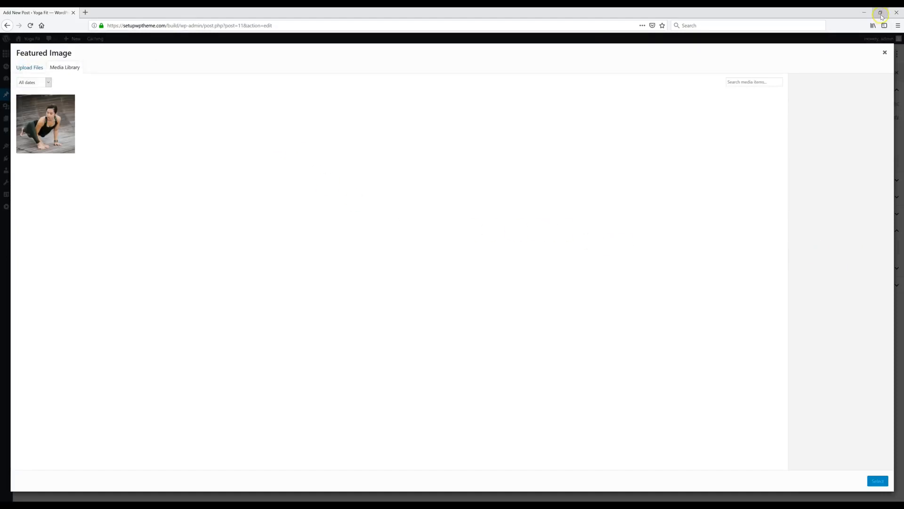
pyautogui.click(27, 69)
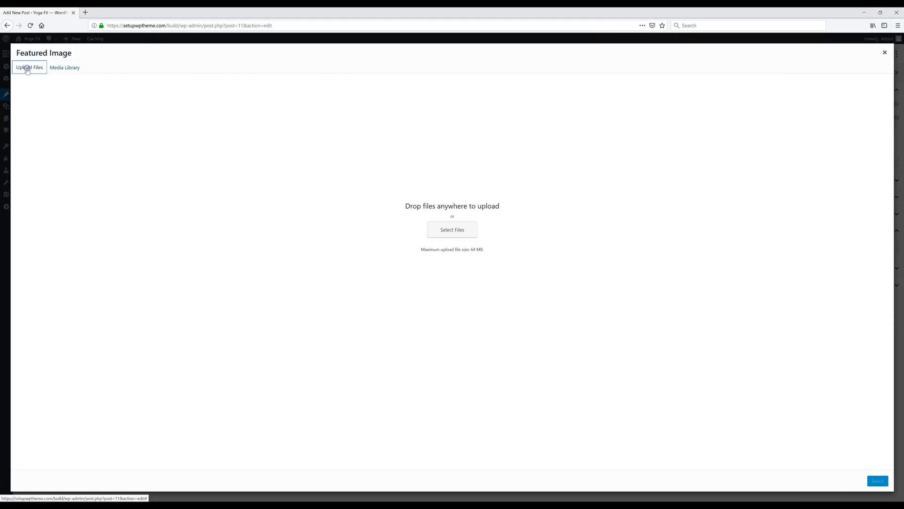
pyautogui.click(880, 13)
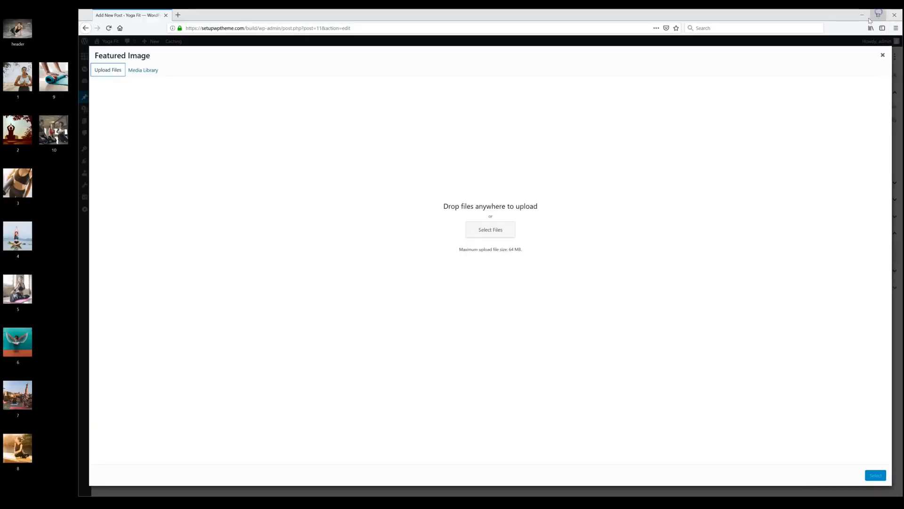
pyautogui.moveTo(17, 76); pyautogui.dragTo(426, 240)
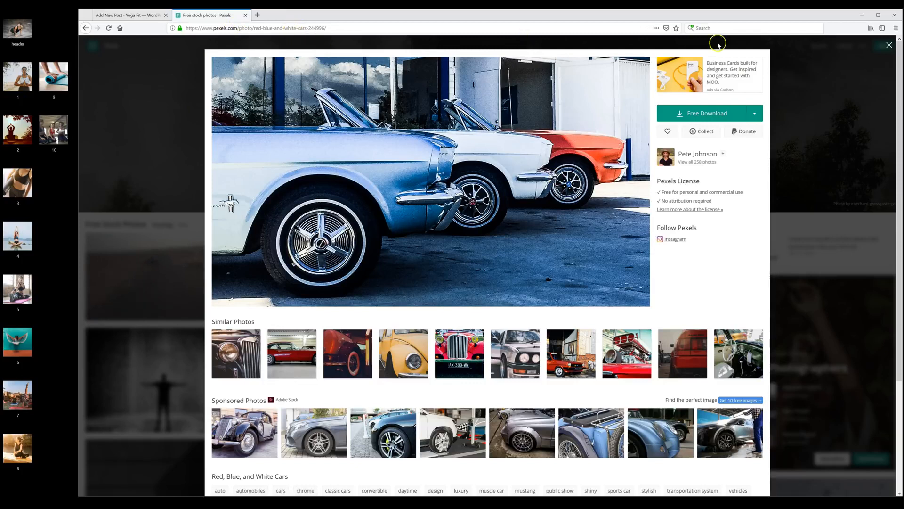
# Step: Look at the download sizes offered for the car photo on Pexels, including the custom width and height option
pyautogui.click(757, 119)
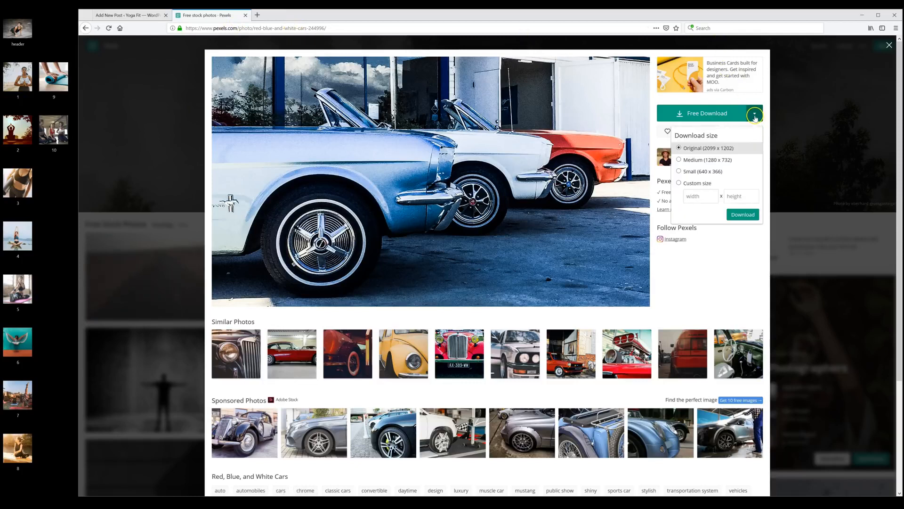
pyautogui.click(693, 184)
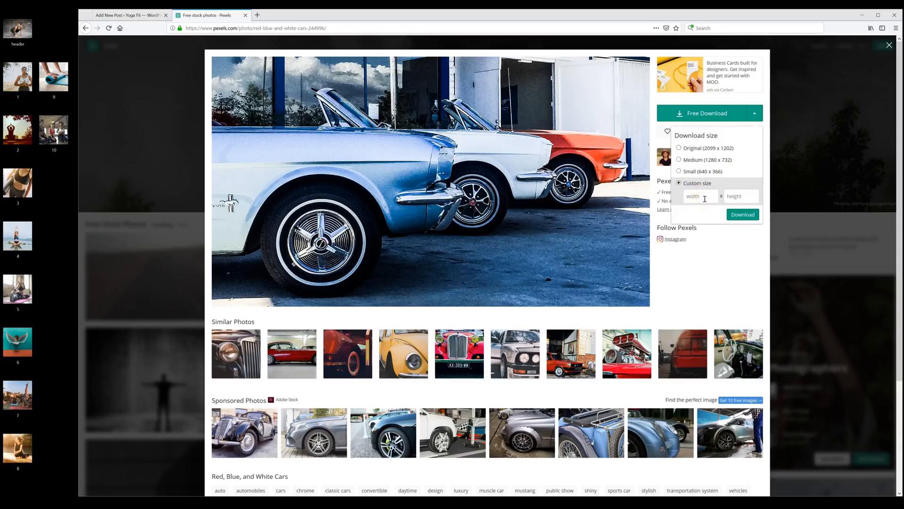
pyautogui.click(720, 197)
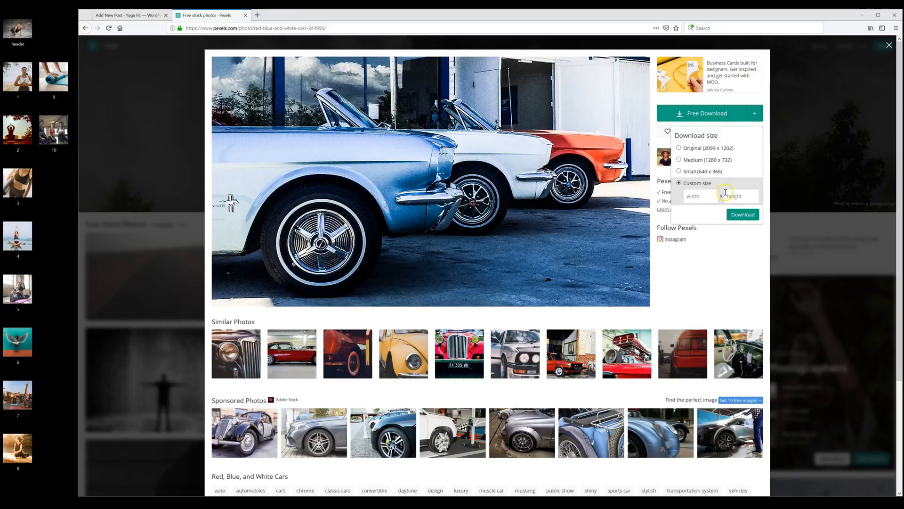
# Step: Switch back to the WordPress post editor, set picture "1" as the featured image and publish the yoga job post
pyautogui.click(143, 15)
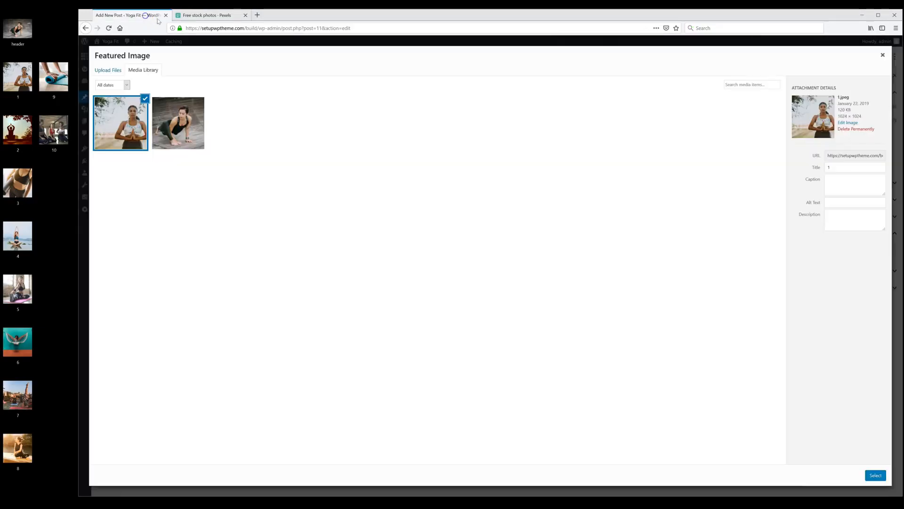
pyautogui.click(875, 476)
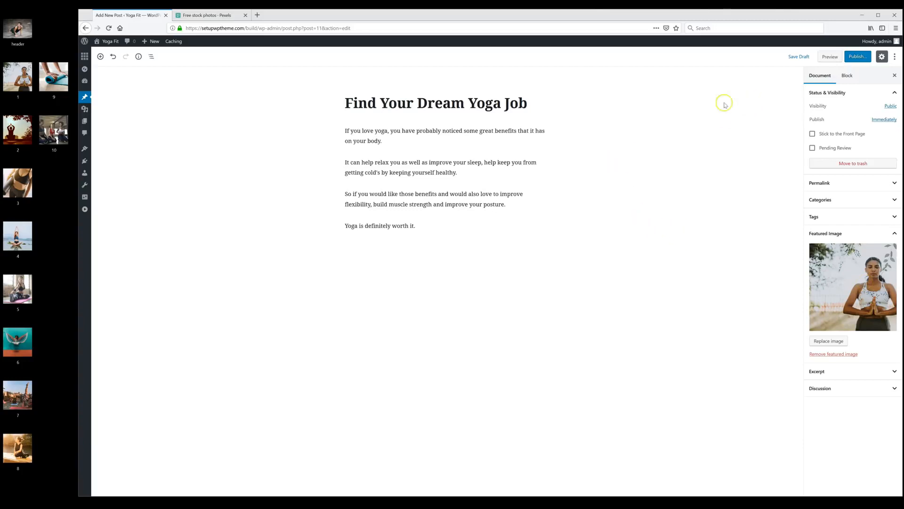
pyautogui.click(857, 57)
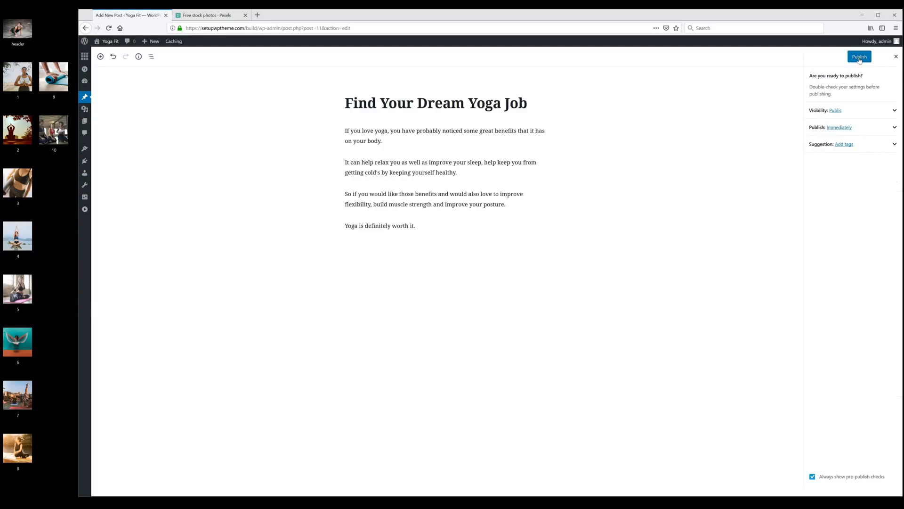
pyautogui.click(860, 59)
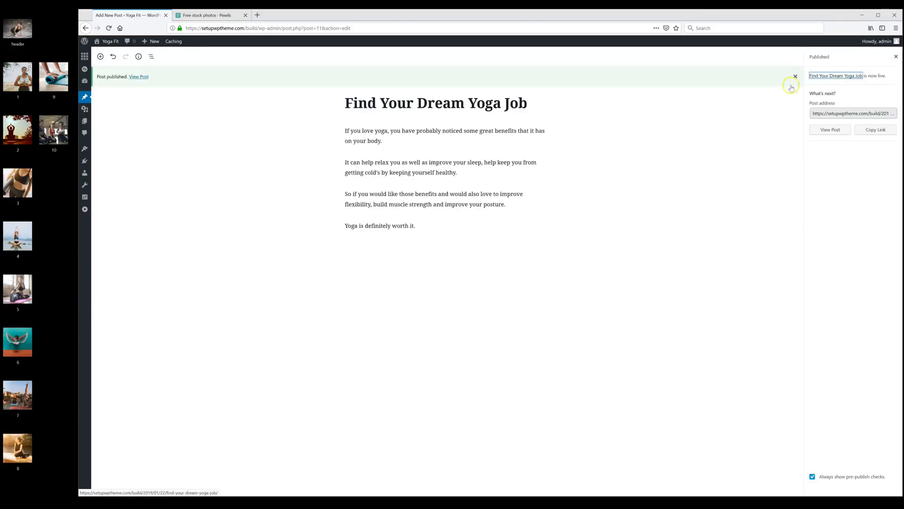
# Step: View the published yoga job post and the site's home page, and return to the posts in the dashboard
pyautogui.click(829, 134)
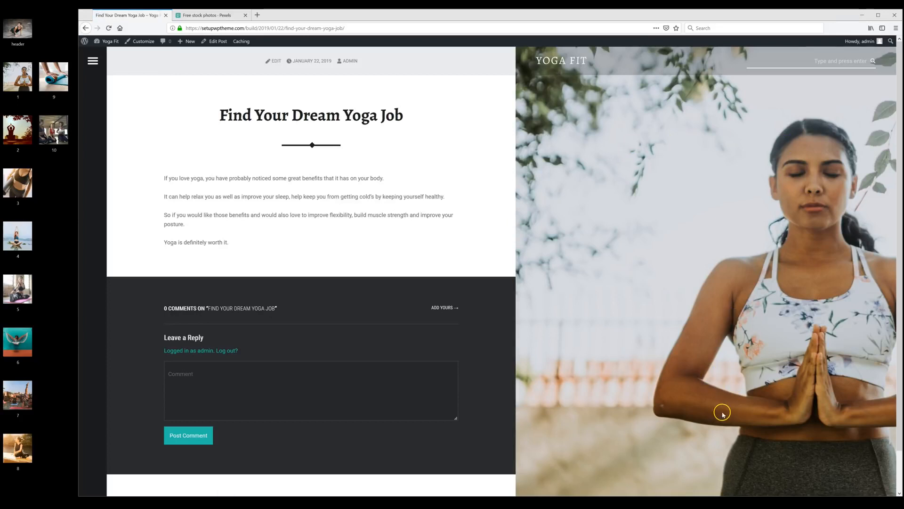
pyautogui.click(560, 60)
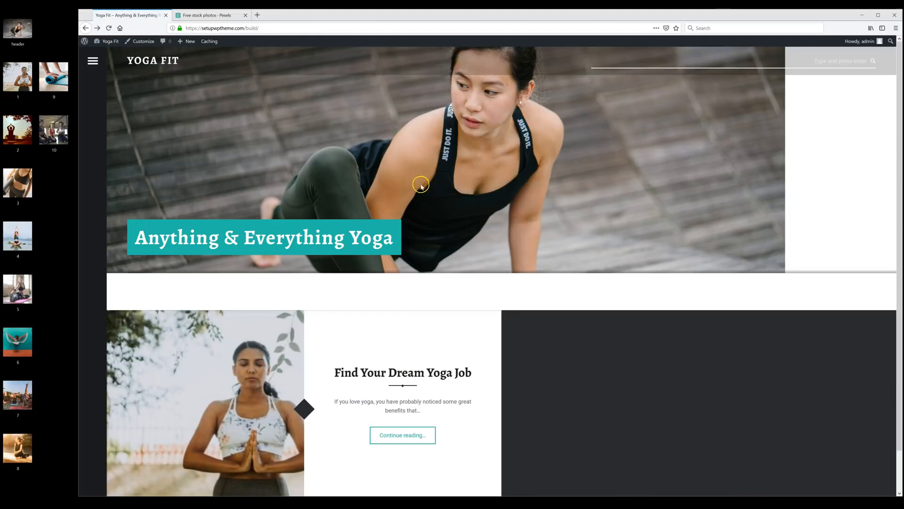
pyautogui.click(110, 41)
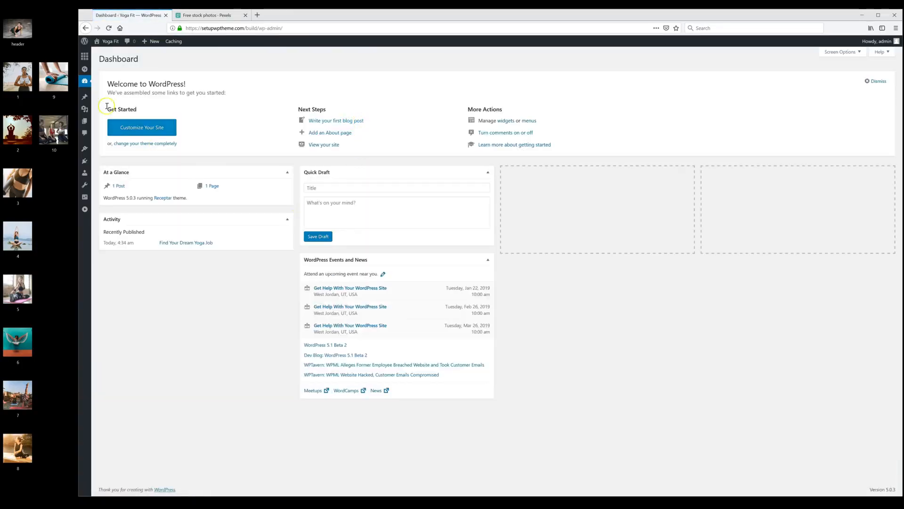
pyautogui.click(85, 98)
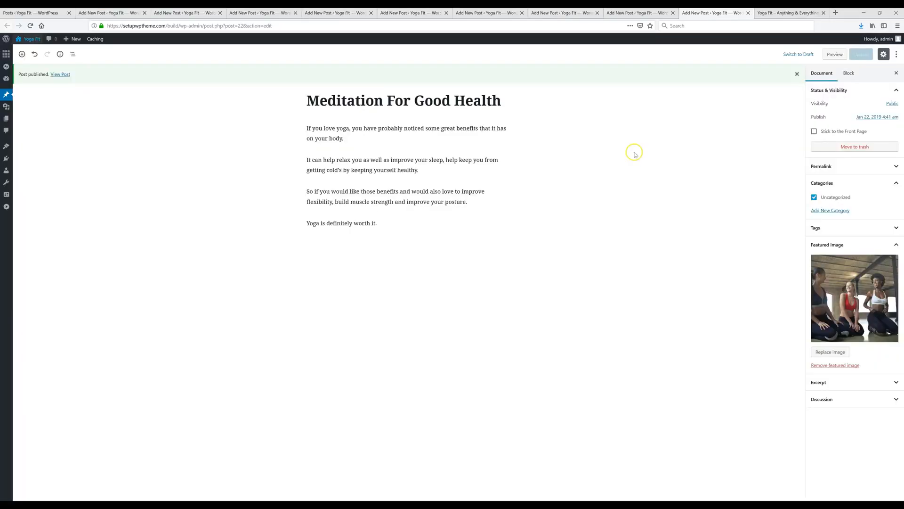
# Step: Look over all the posts with their featured images on the site's home page
pyautogui.click(774, 18)
pyautogui.scroll(-6, 505, 340)
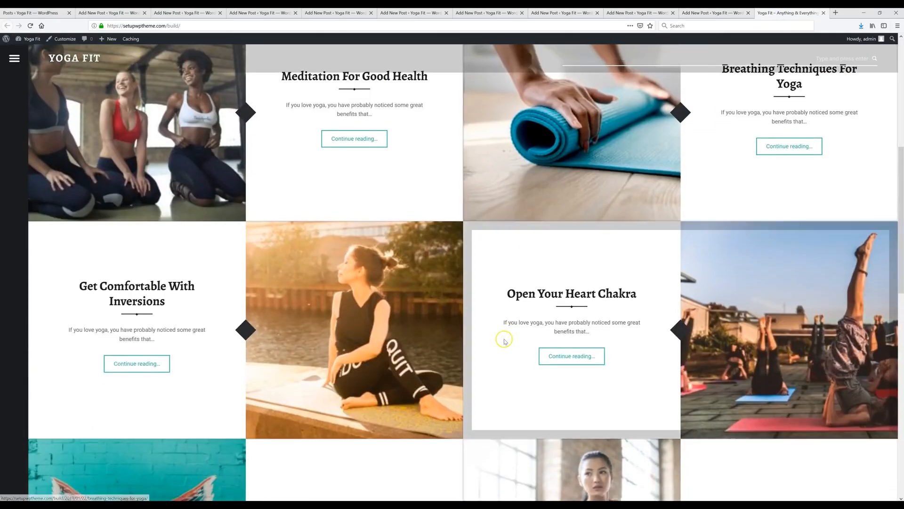
pyautogui.scroll(-8, 505, 340)
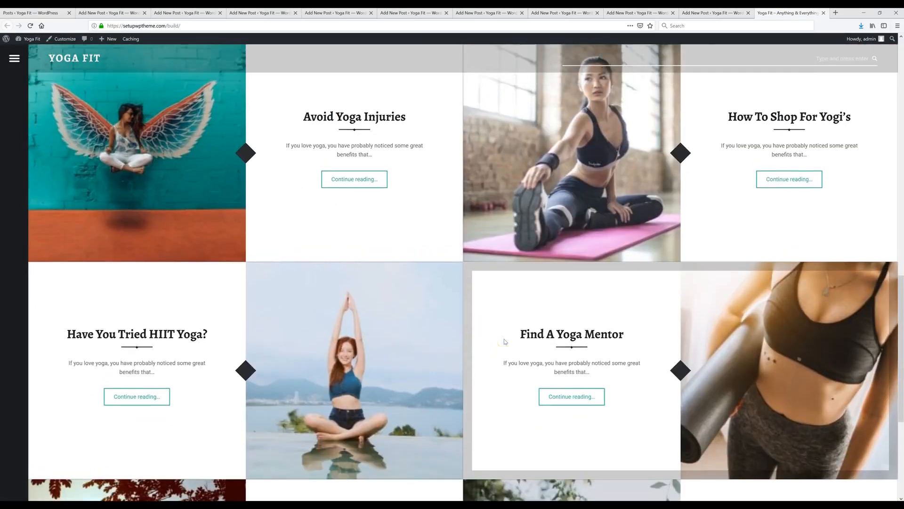
pyautogui.scroll(14, 504, 341)
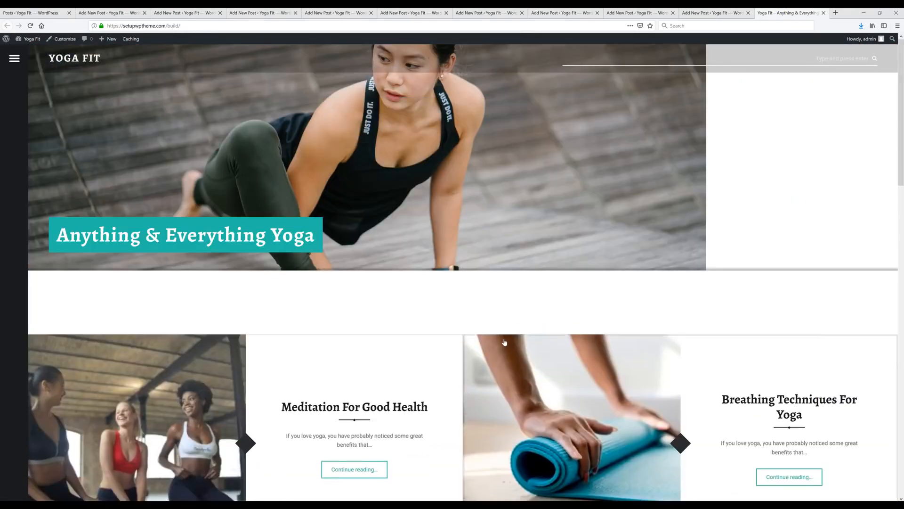
# Step: Add a new category "Back Pain" from the editor of the "Meditation For Good Health" post
pyautogui.click(713, 14)
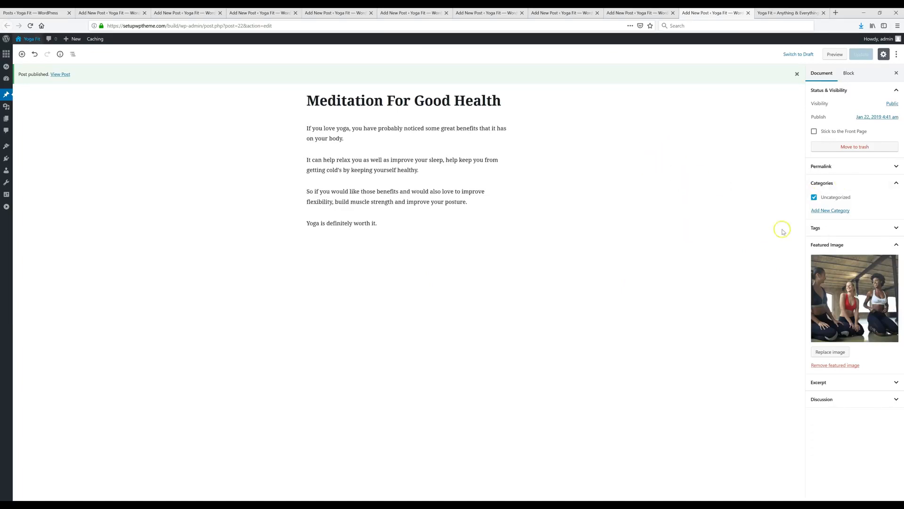
pyautogui.click(836, 183)
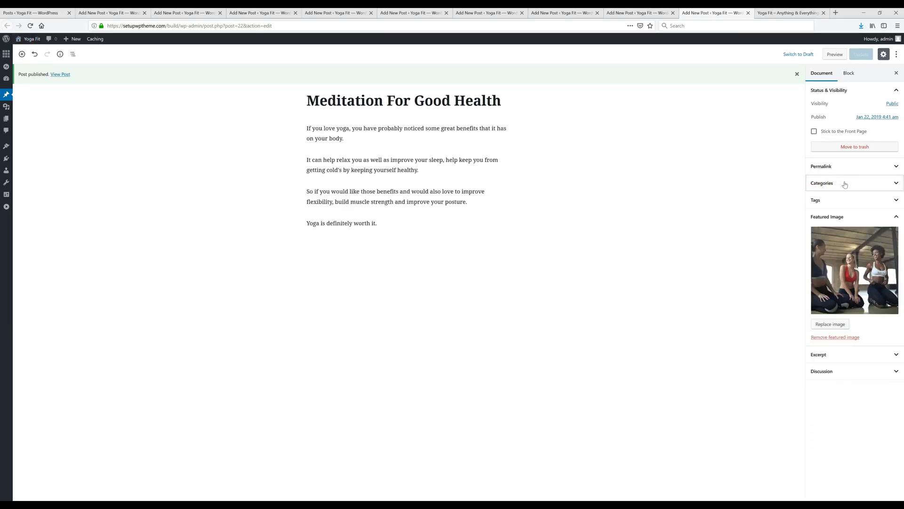
pyautogui.click(844, 184)
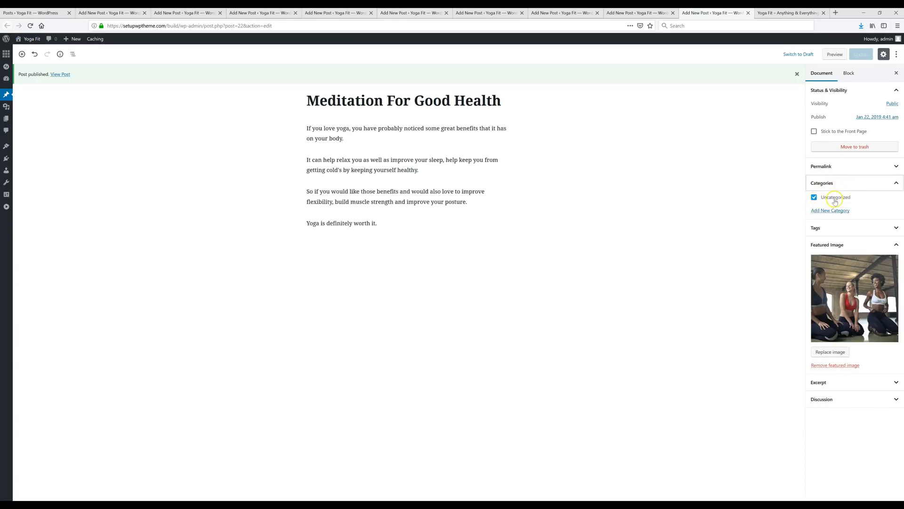
pyautogui.click(835, 213)
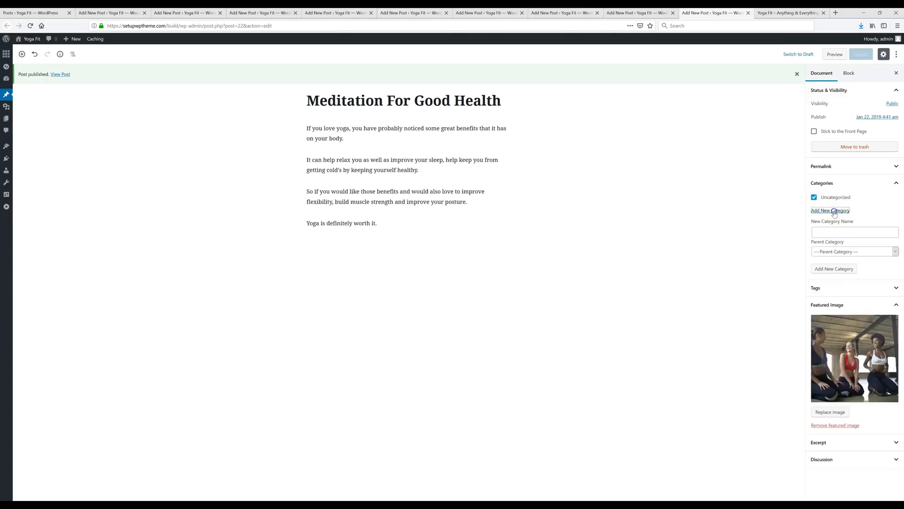
pyautogui.click(832, 232)
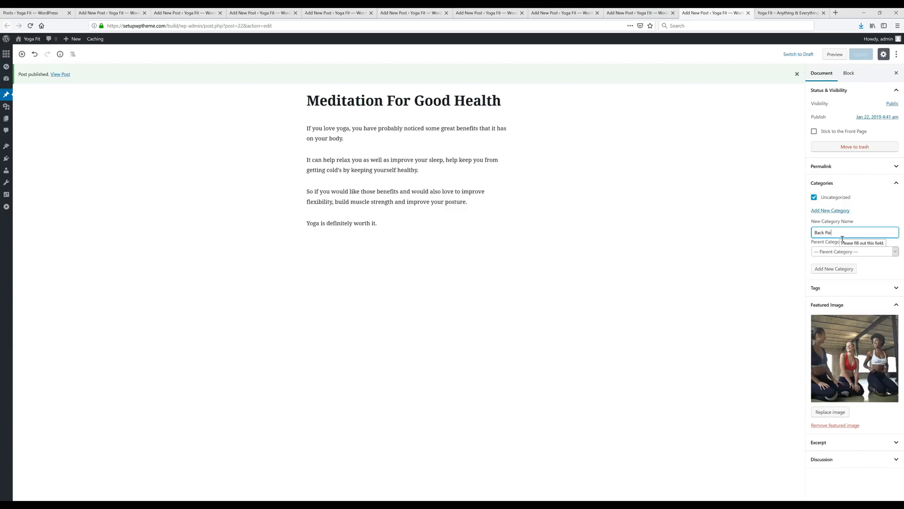
pyautogui.write('Back Pain')
pyautogui.click(835, 268)
# Step: Create the categories Fitness, Flexibility and Health, assign the meditation post only to Health, and update it
pyautogui.write('Fi')
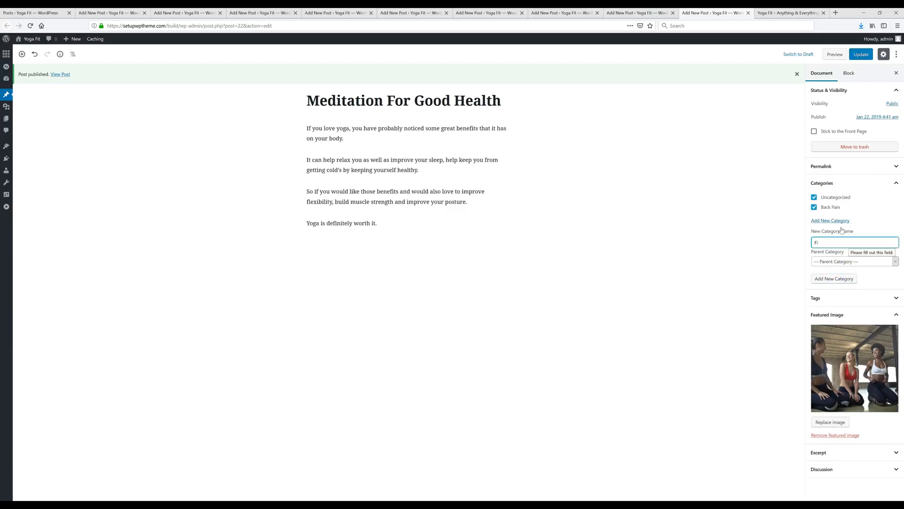
pyautogui.write('tness')
pyautogui.click(834, 279)
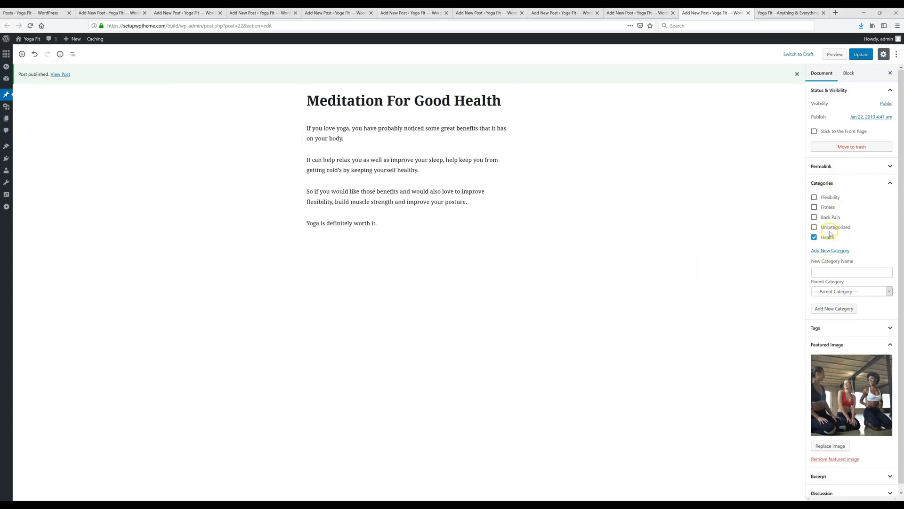
pyautogui.click(861, 55)
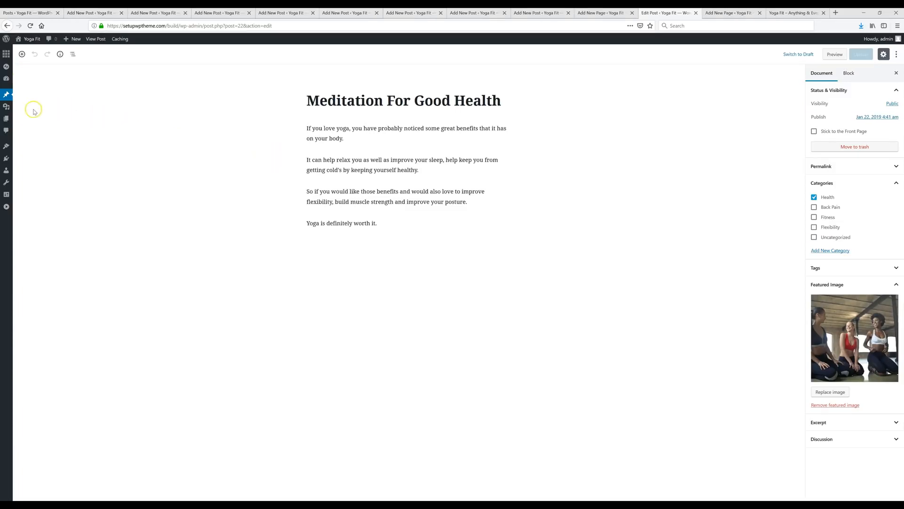
# Step: Create a new page titled "Yoga Poses" with an empty body and publish it
pyautogui.moveTo(6, 118)
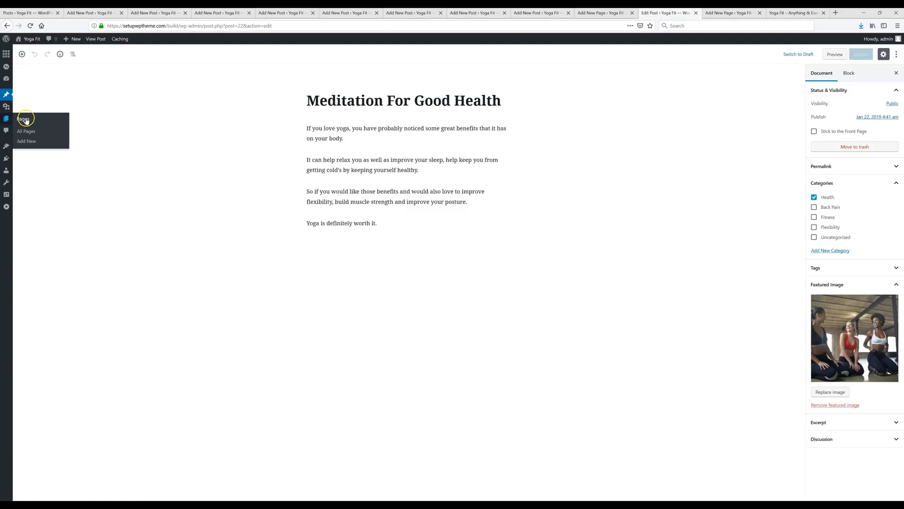
pyautogui.click(42, 120)
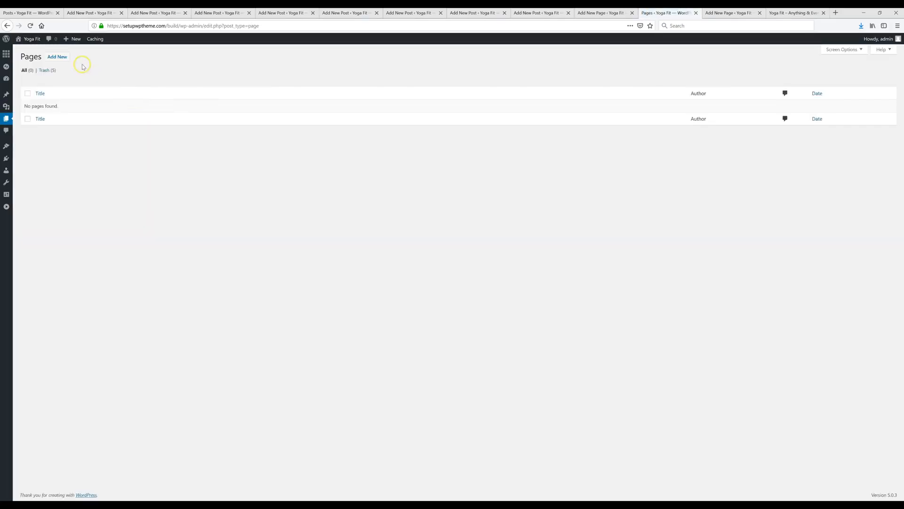
pyautogui.click(57, 57)
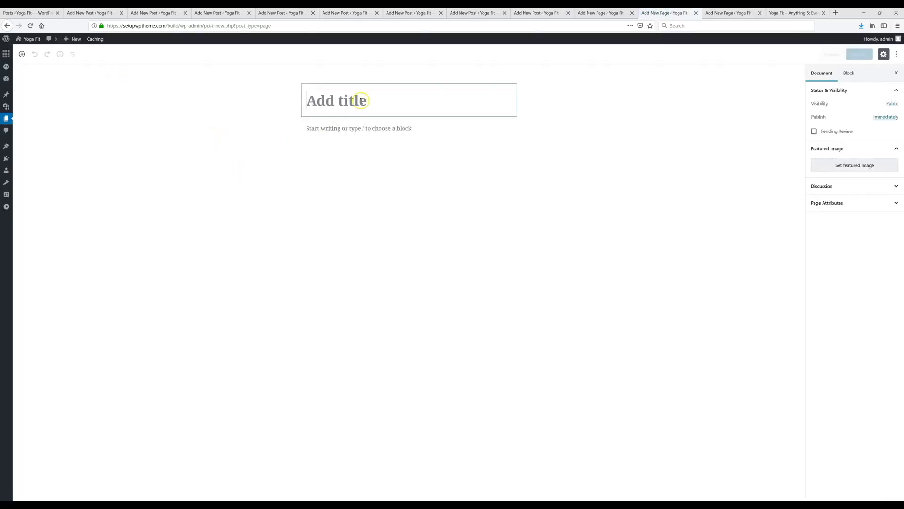
pyautogui.click(385, 132)
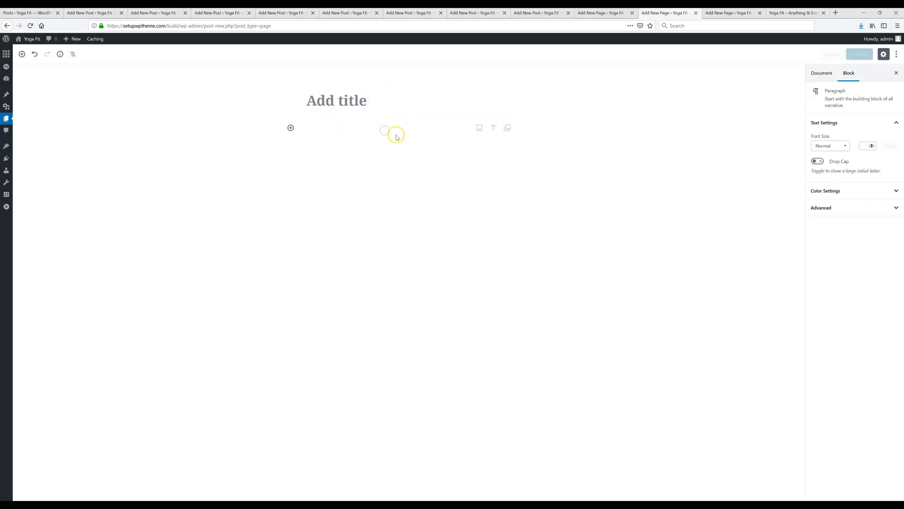
pyautogui.click(383, 137)
pyautogui.click(337, 107)
pyautogui.click(369, 97)
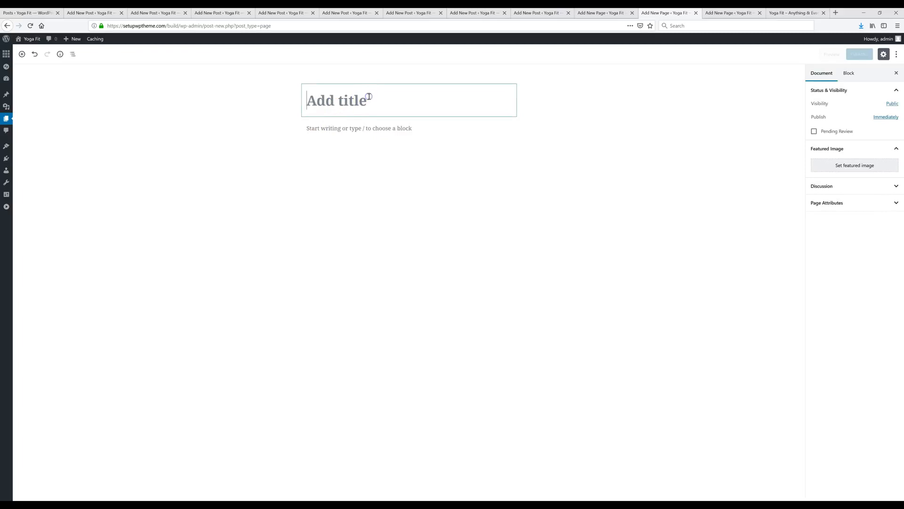
pyautogui.write('Yoga Poses')
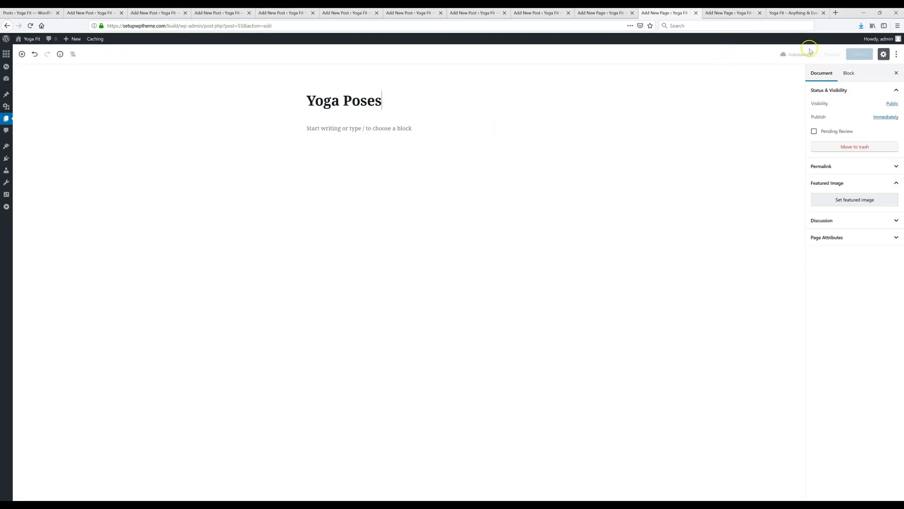
pyautogui.click(857, 58)
pyautogui.click(856, 58)
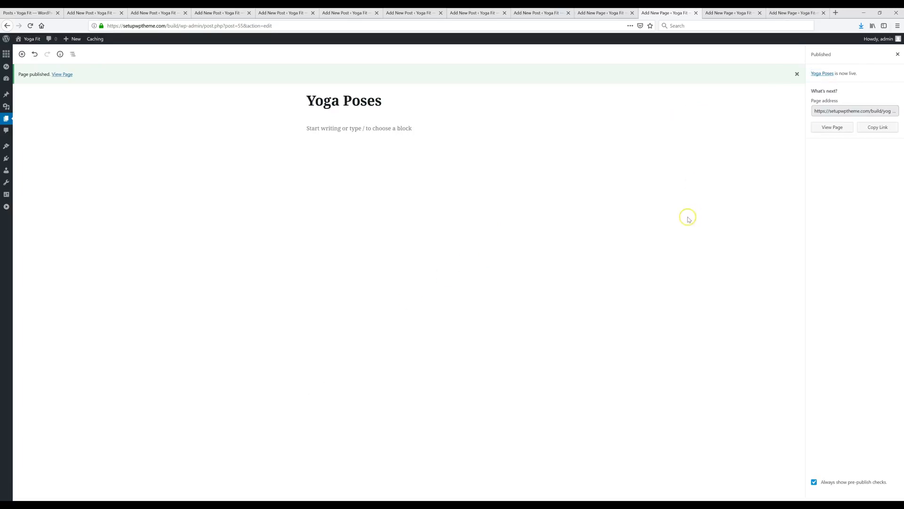
# Step: Go to the site's menu settings from the "How To" page and create a new menu named "1"
pyautogui.click(729, 13)
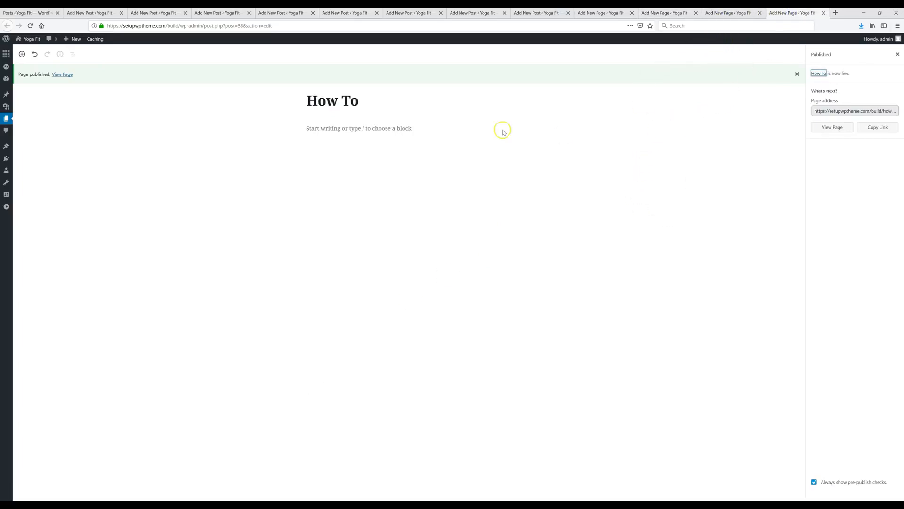
pyautogui.moveTo(5, 148)
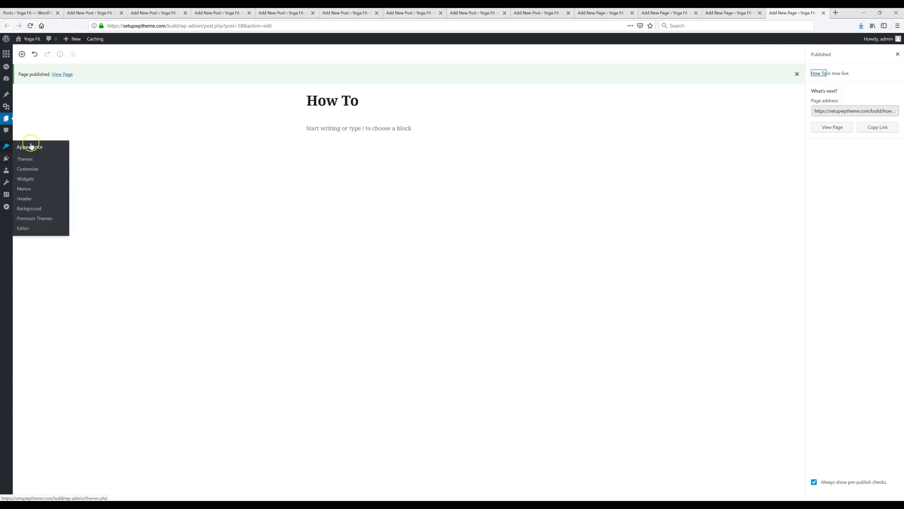
pyautogui.click(29, 184)
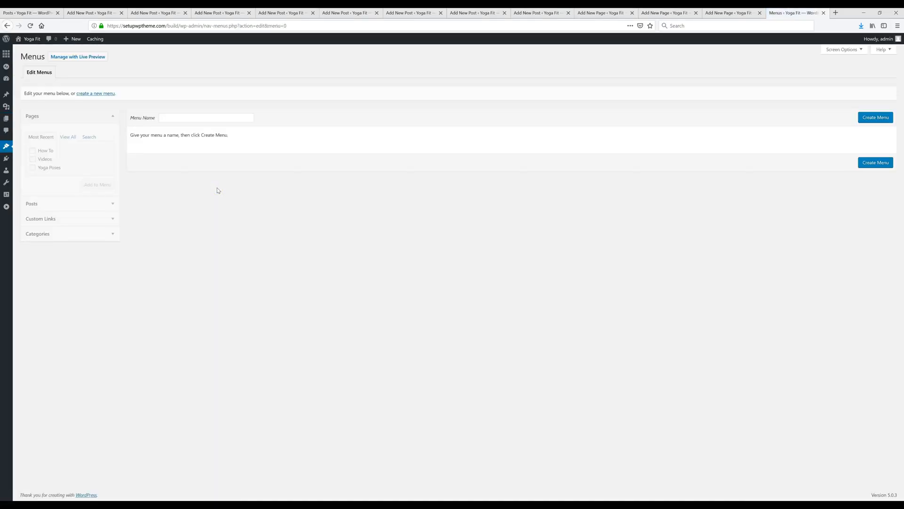
pyautogui.rightClick(195, 118)
pyautogui.click(185, 119)
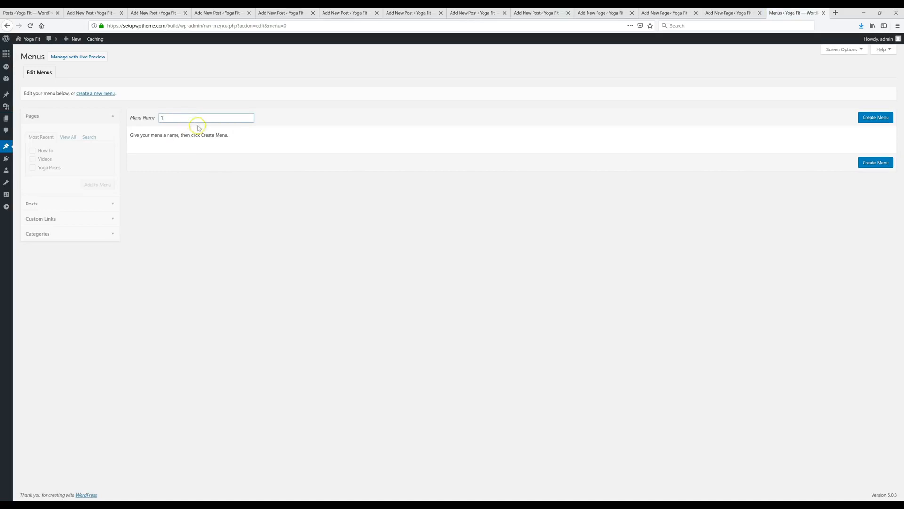
pyautogui.click(884, 119)
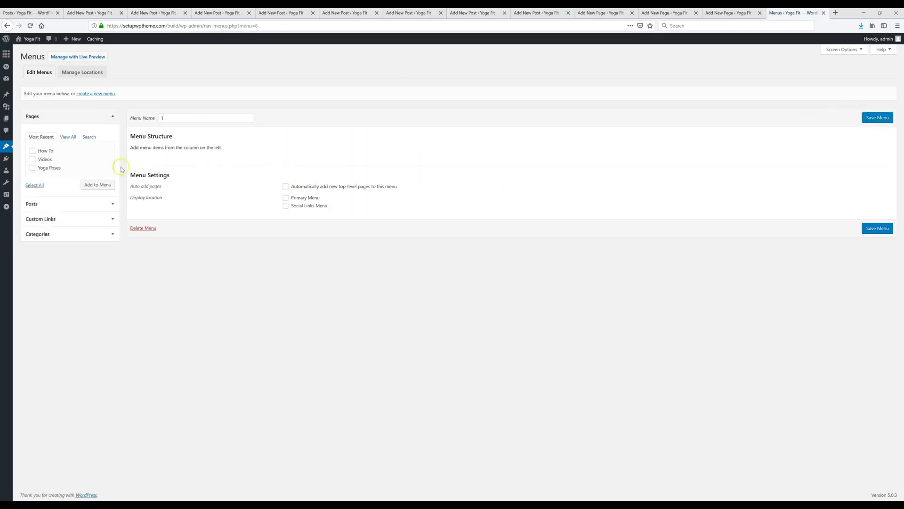
# Step: Add the pages How To, Videos and Yoga Poses to menu "1", in that order
pyautogui.click(49, 169)
pyautogui.click(99, 186)
pyautogui.moveTo(184, 162); pyautogui.dragTo(172, 182)
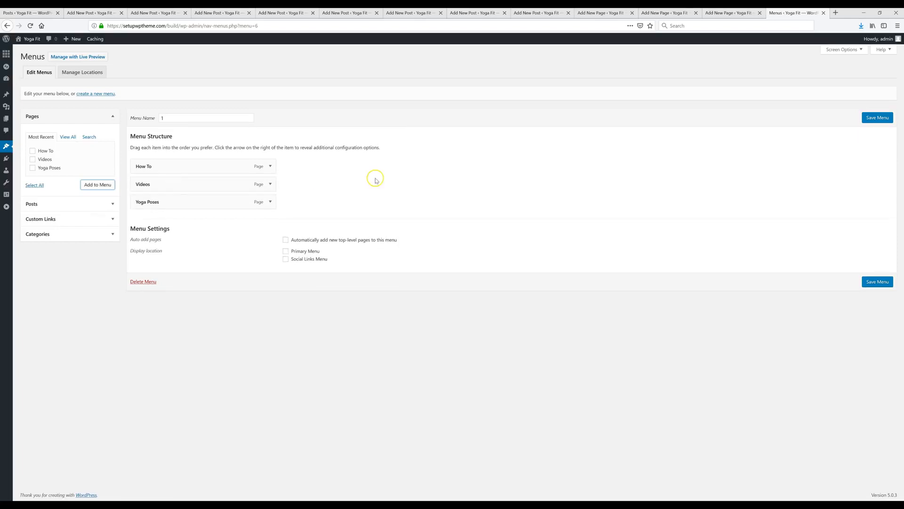
# Step: Assign menu "1" to the Primary Menu display location and save the menu
pyautogui.click(286, 252)
pyautogui.click(872, 286)
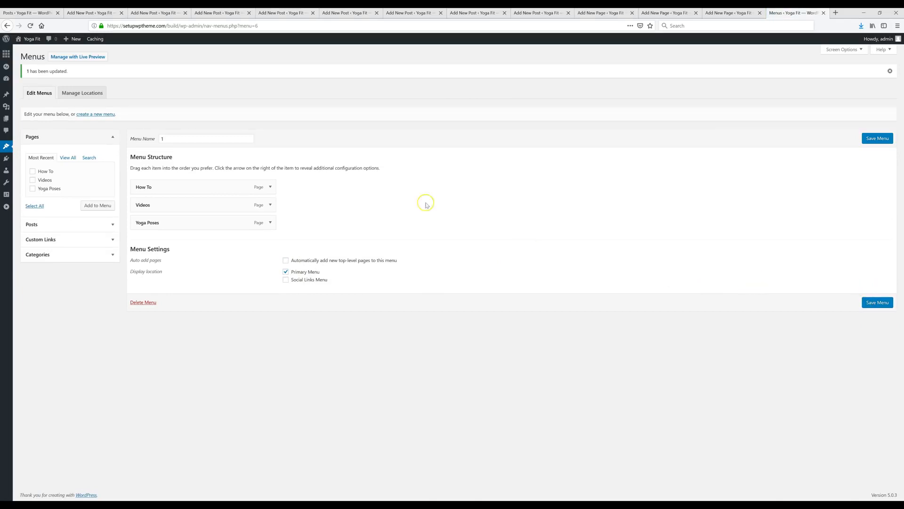
# Step: Visit the live Yoga Fit site and check the navigation menu in its slide-out sidebar, closing the sidebar when done
pyautogui.click(37, 51)
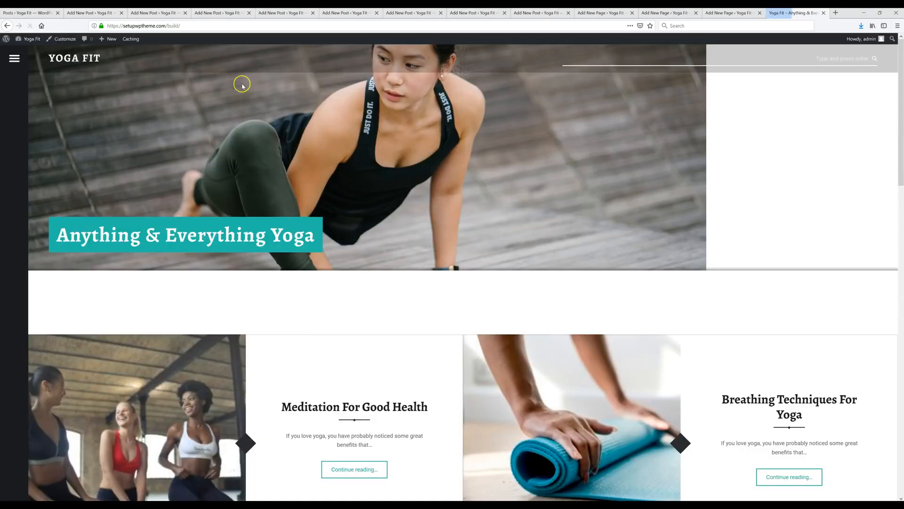
pyautogui.click(15, 58)
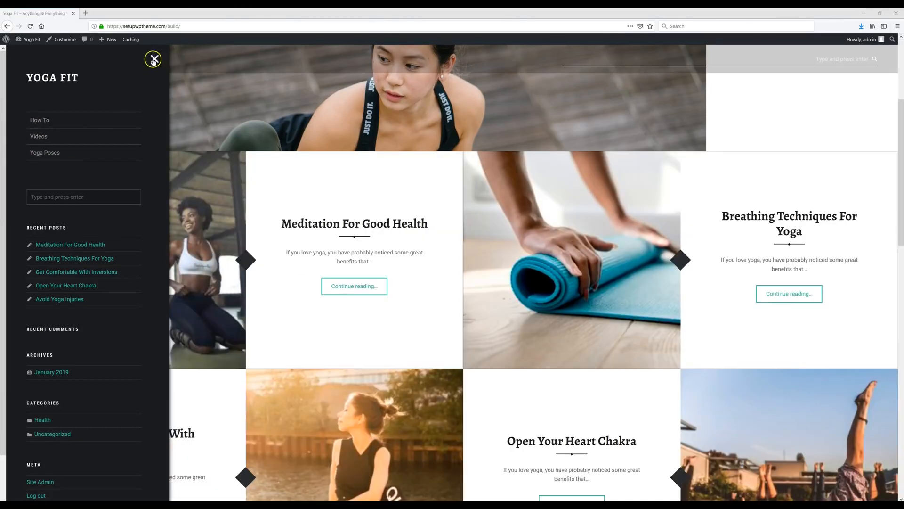
pyautogui.click(155, 60)
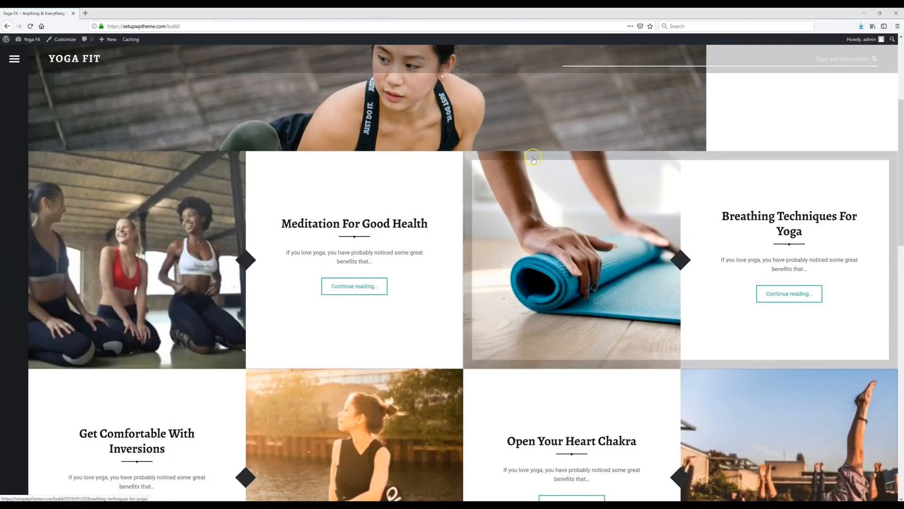
# Step: Review the homepage's header image and the grid of posts with their featured images
pyautogui.scroll(-4, 534, 130)
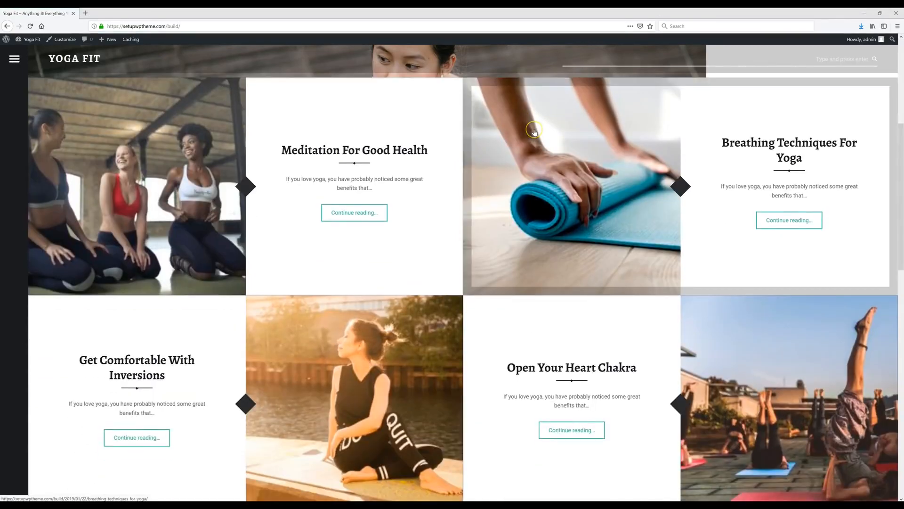
pyautogui.scroll(-4, 534, 132)
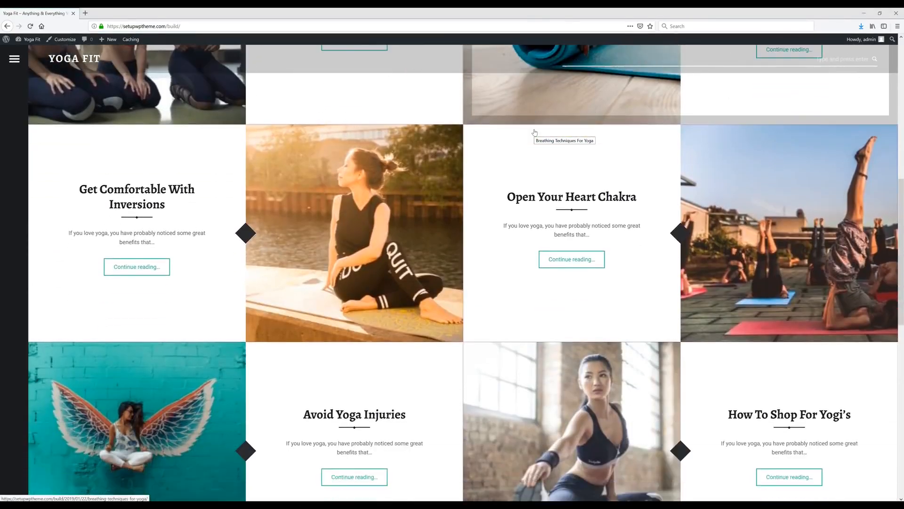
pyautogui.scroll(-2, 534, 131)
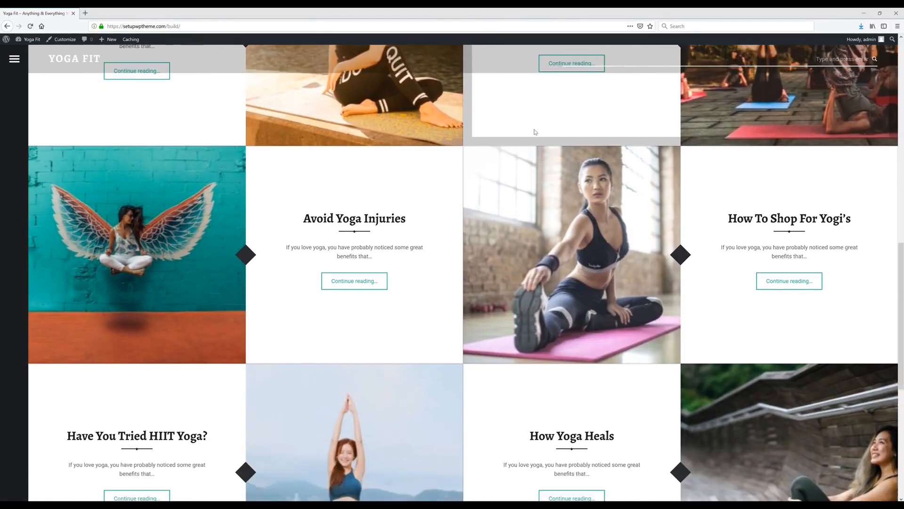
pyautogui.scroll(-2, 534, 131)
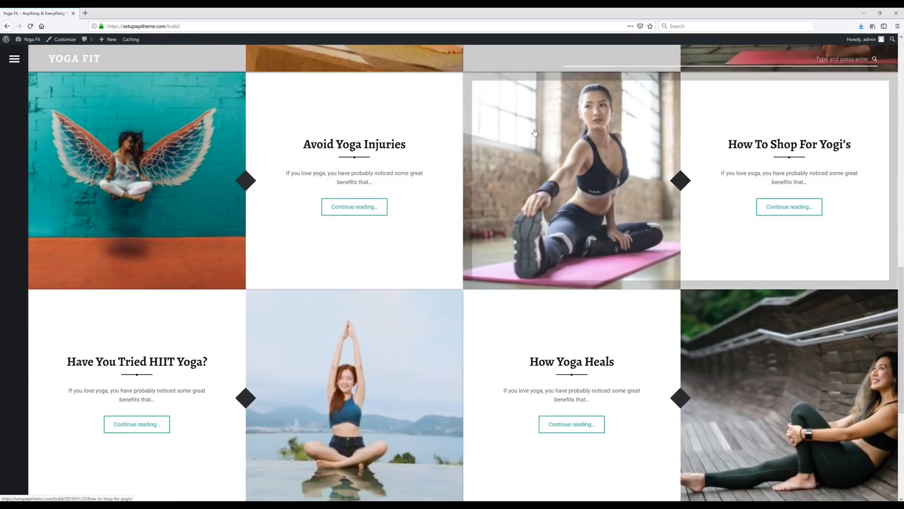
pyautogui.scroll(12, 535, 132)
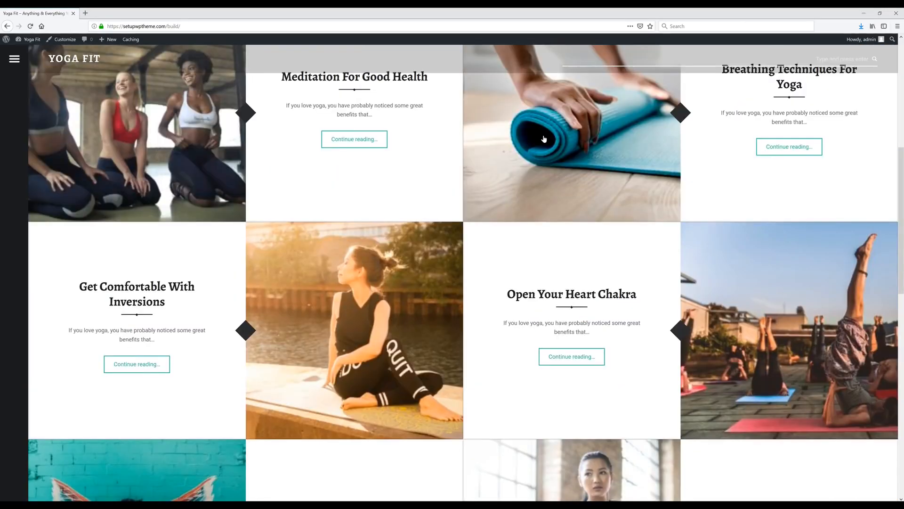
pyautogui.scroll(2, 544, 139)
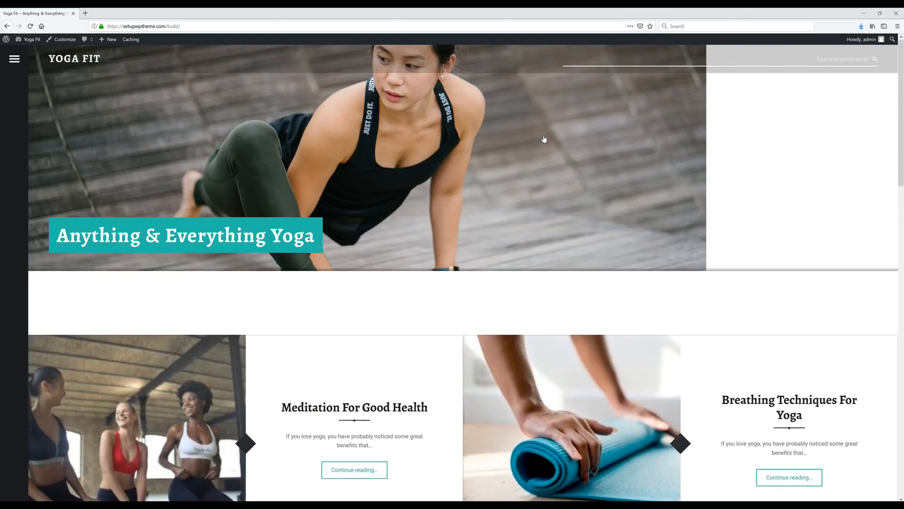
pyautogui.scroll(-2, 542, 135)
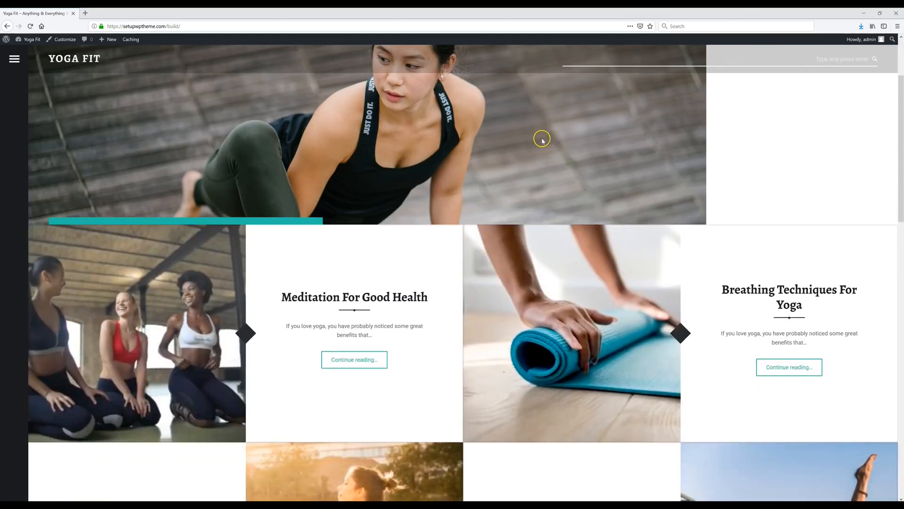